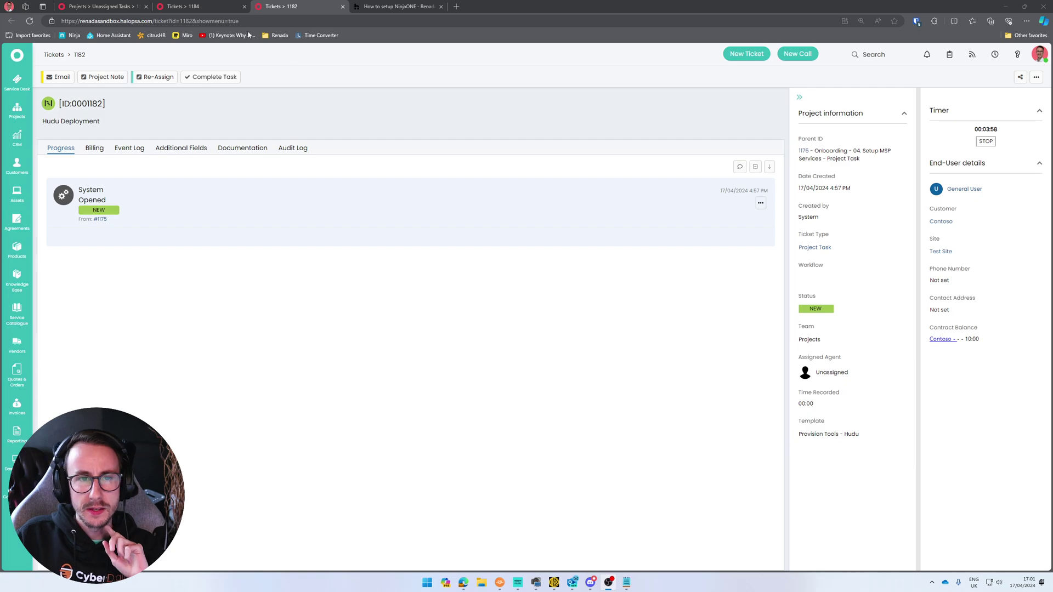
Close the extra ticket tabs and reload the unassigned project task page.
{"action": "left_click", "coordinate": [244, 6]}
{"action": "left_click", "coordinate": [244, 6]}
{"action": "left_click", "coordinate": [125, 8]}
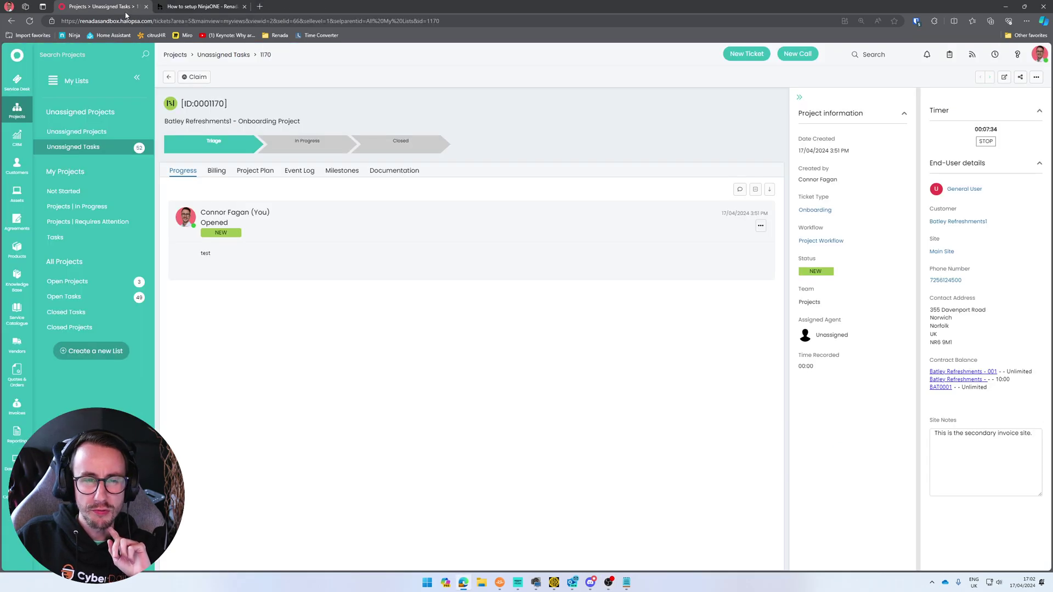
{"action": "key", "text": "F5"}
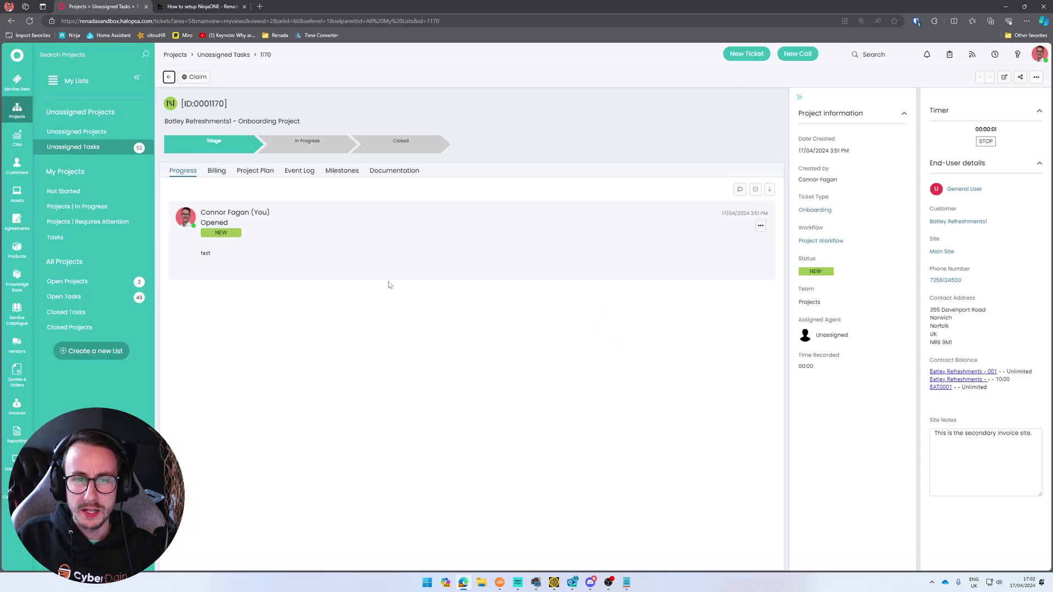
{"action": "left_click", "coordinate": [264, 176]}
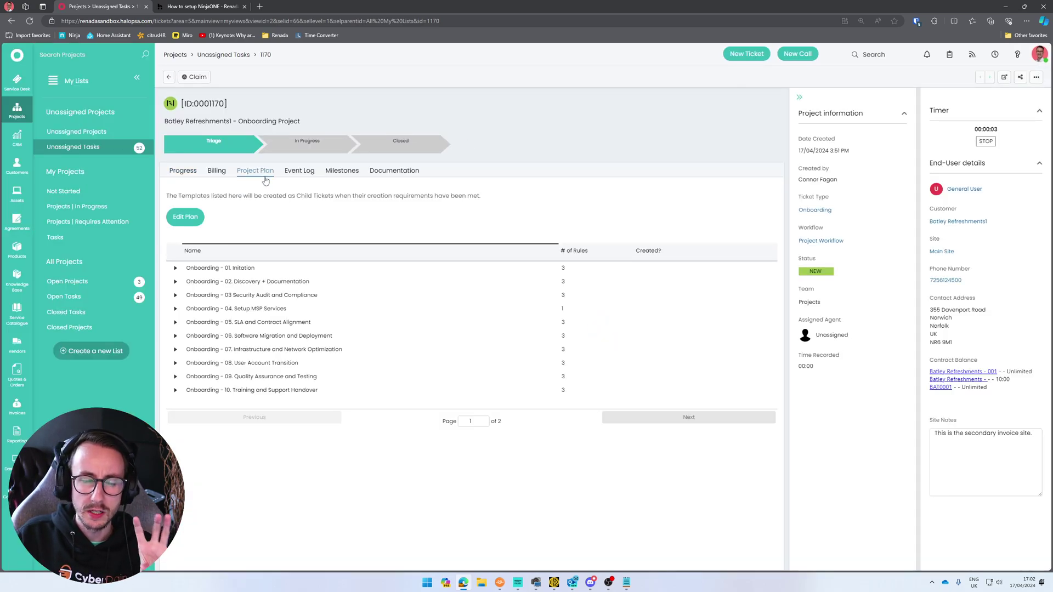
{"action": "left_click", "coordinate": [184, 172]}
Open the Contoso Onboarding Project from Open Projects, then its 04. Setup MSP Services task.
{"action": "left_click", "coordinate": [120, 282]}
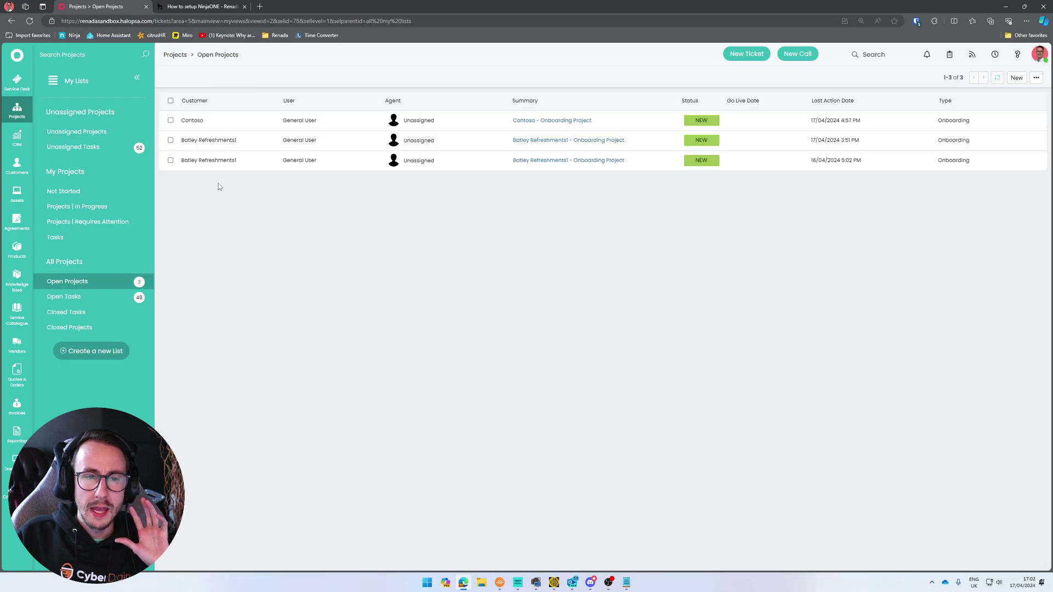
{"action": "left_click", "coordinate": [254, 130]}
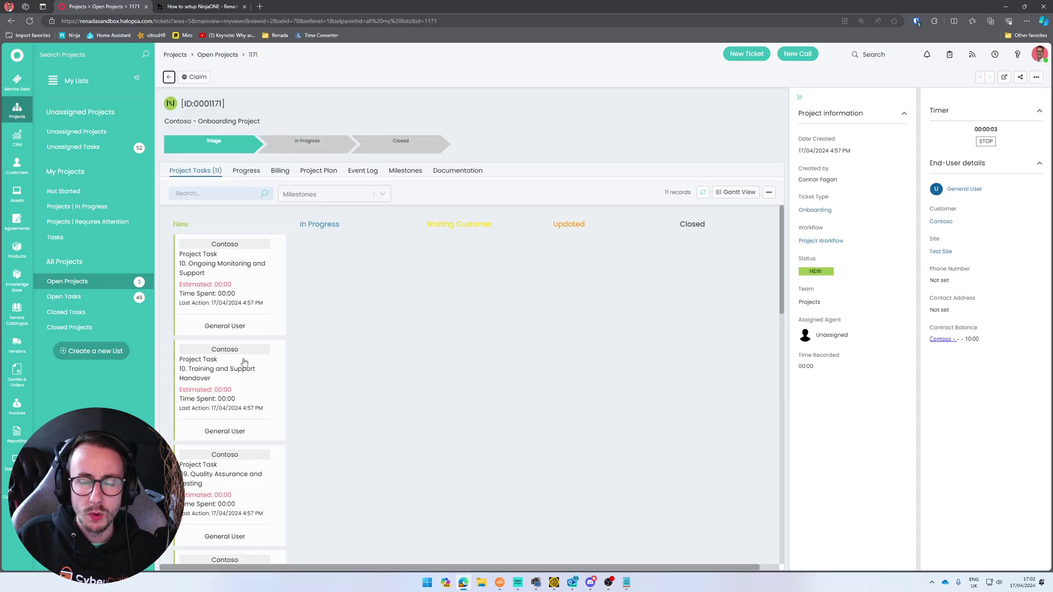
{"action": "scroll", "coordinate": [244, 362], "scroll_direction": "down", "scroll_amount": 5}
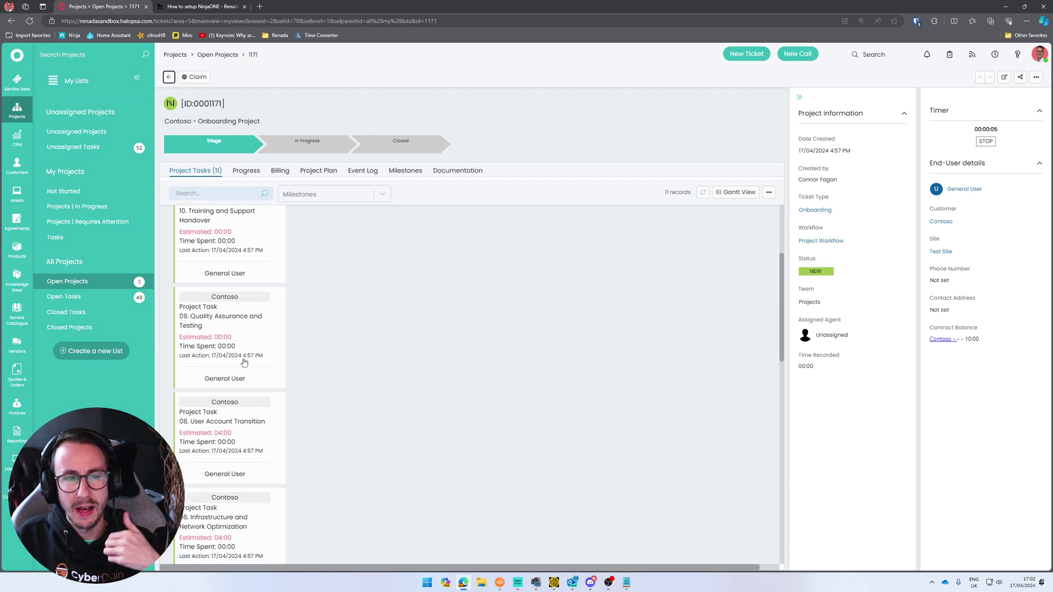
{"action": "scroll", "coordinate": [244, 362], "scroll_direction": "down", "scroll_amount": 4}
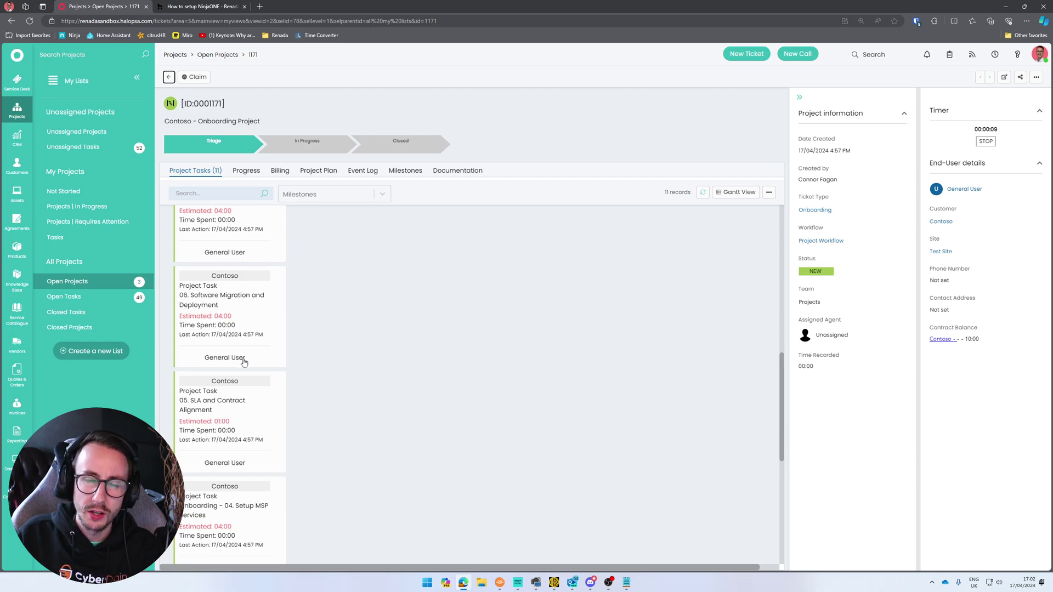
{"action": "scroll", "coordinate": [244, 362], "scroll_direction": "down", "scroll_amount": 6}
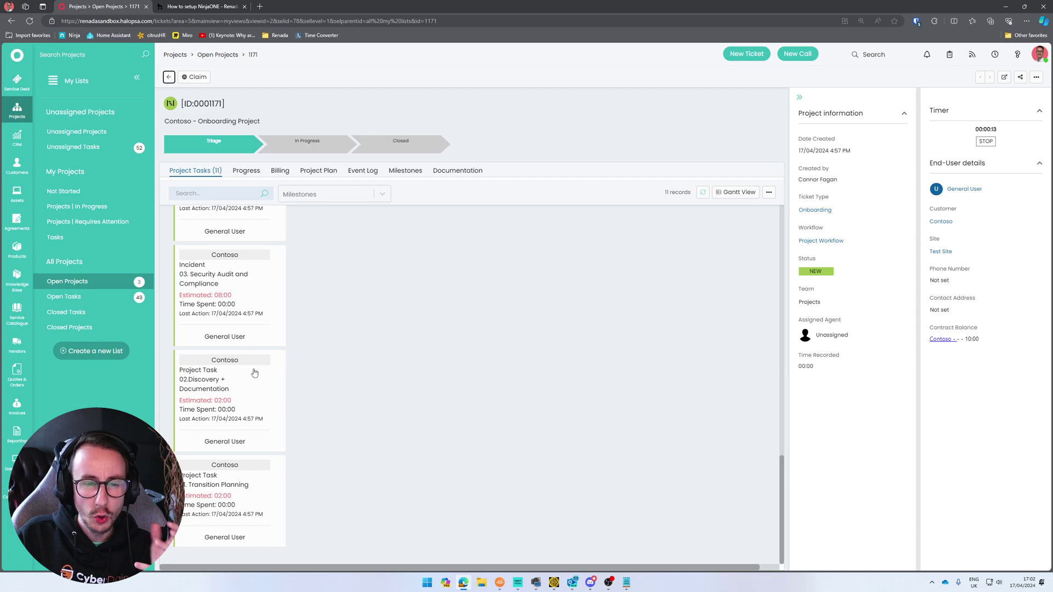
{"action": "left_click", "coordinate": [245, 299]}
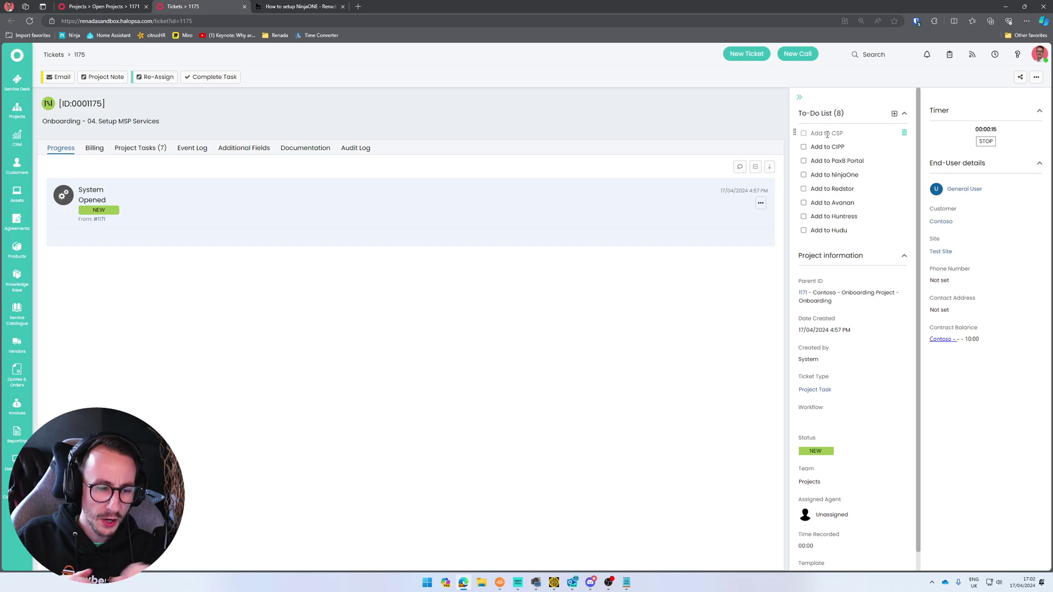
Go full screen and open NinjaOne Deployment (1184) from ticket 1175's seven project tasks.
{"action": "key", "text": "F11"}
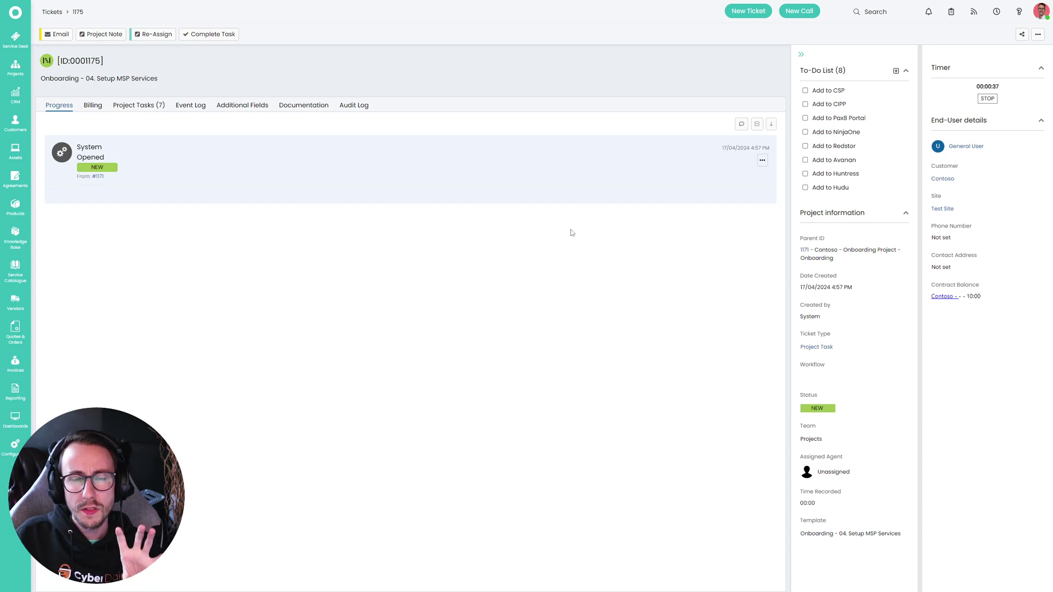
{"action": "left_click", "coordinate": [146, 106]}
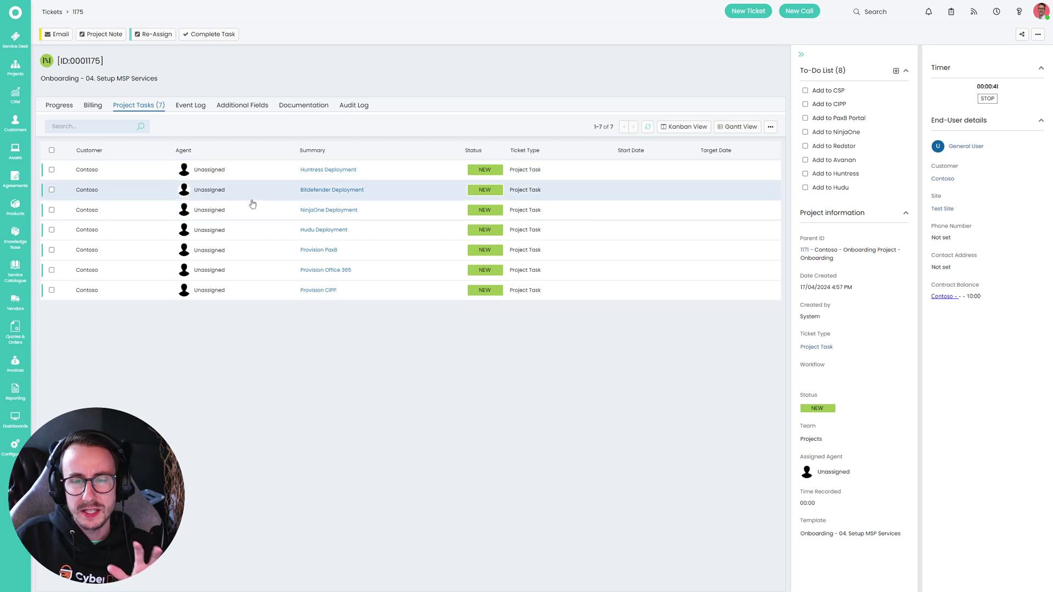
{"action": "left_click", "coordinate": [265, 210]}
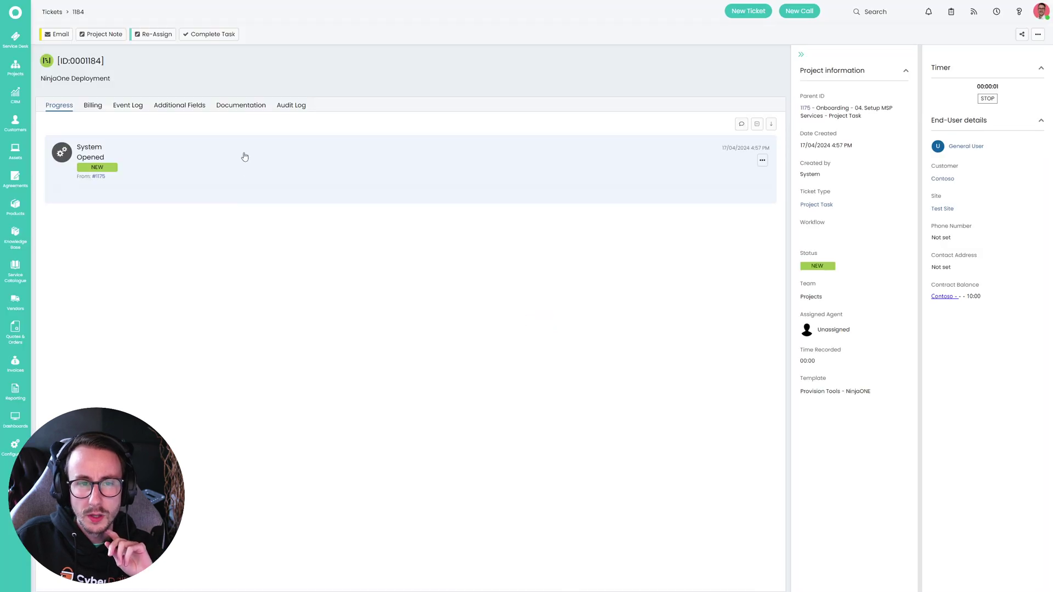
Read ticket 1184's embedded How to setup NinjaONE article, then return to ticket 1175's task list.
{"action": "left_click", "coordinate": [241, 107]}
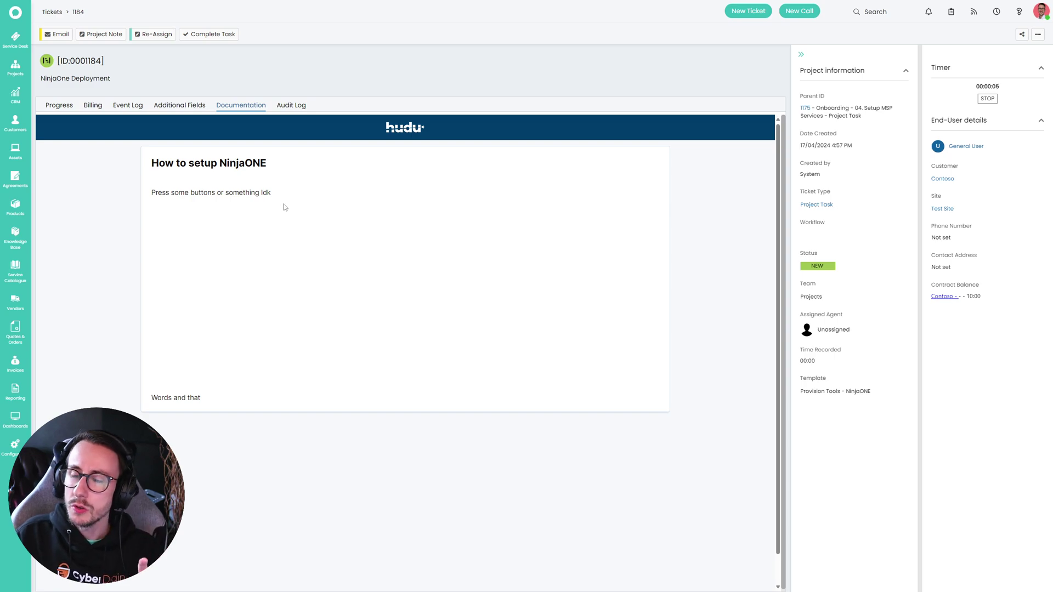
{"action": "left_click_drag", "start_coordinate": [154, 172], "coordinate": [262, 193]}
{"action": "left_click", "coordinate": [264, 196]}
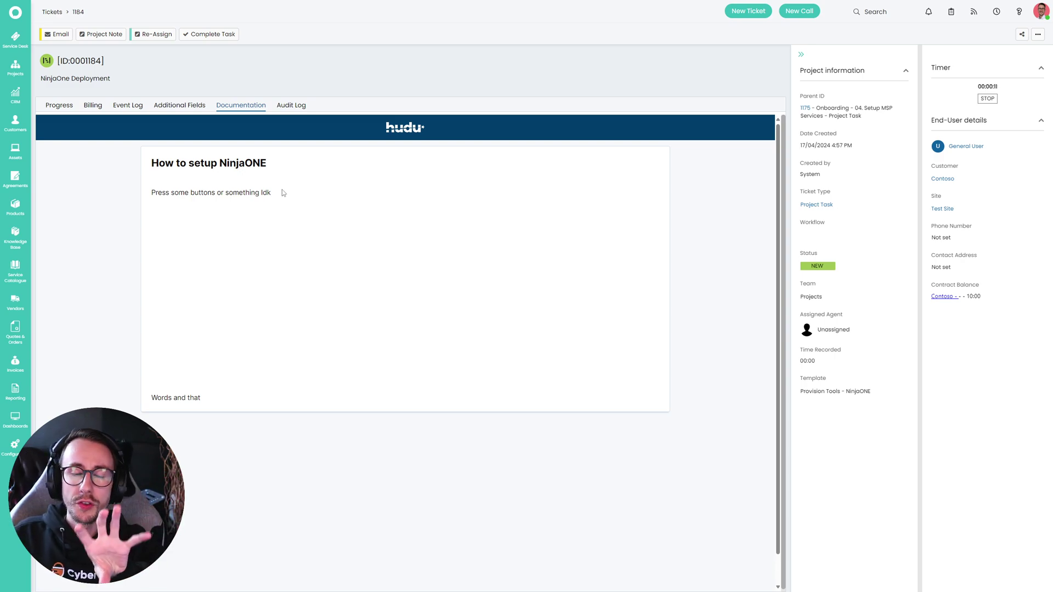
{"action": "mouse_move", "coordinate": [470, 1]}
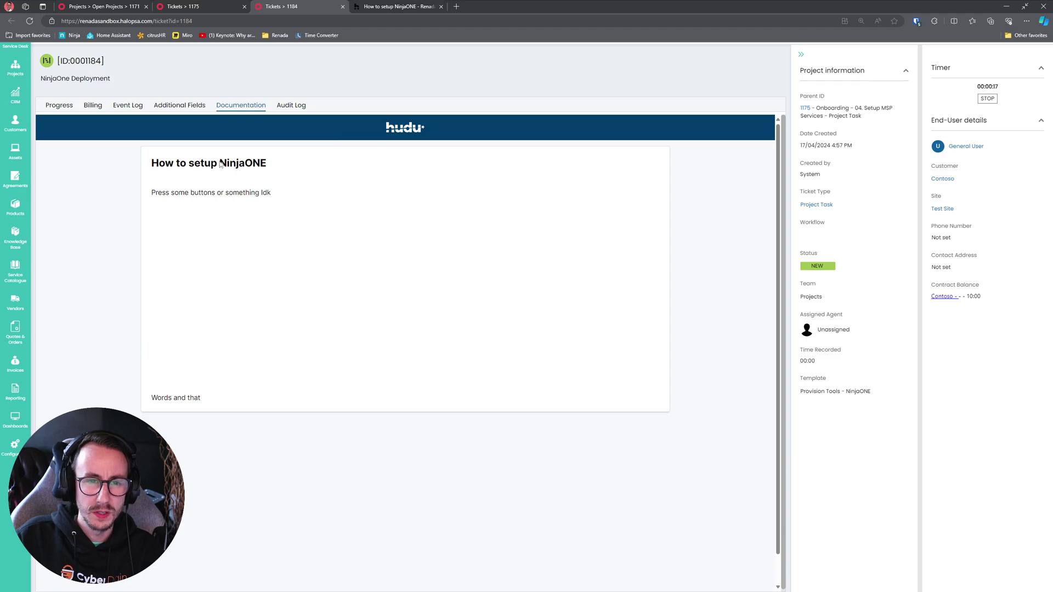
{"action": "left_click_drag", "start_coordinate": [221, 165], "coordinate": [259, 175]}
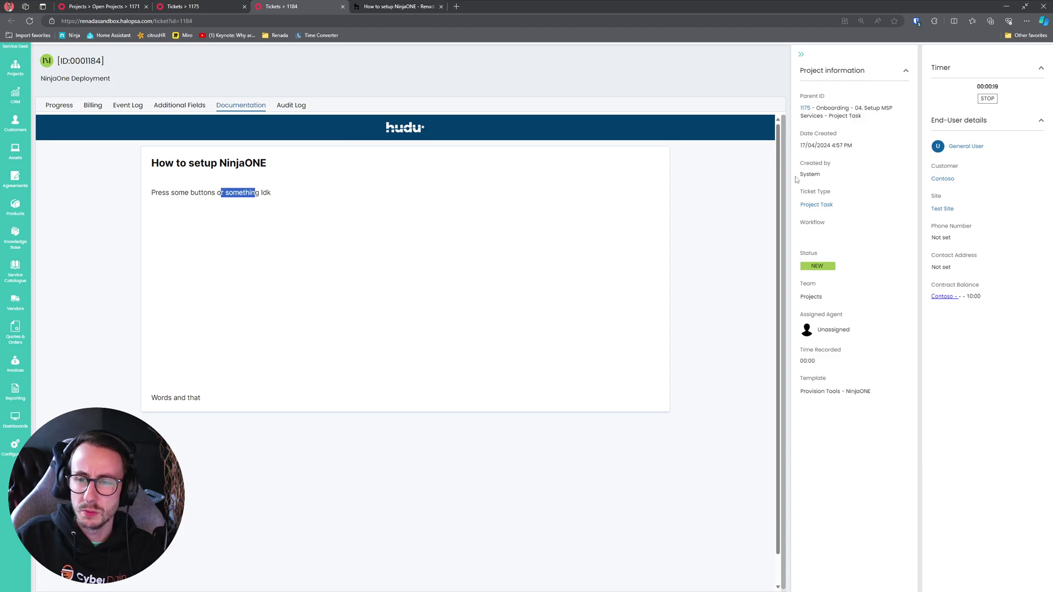
{"action": "left_click", "coordinate": [70, 107]}
{"action": "left_click", "coordinate": [192, 6]}
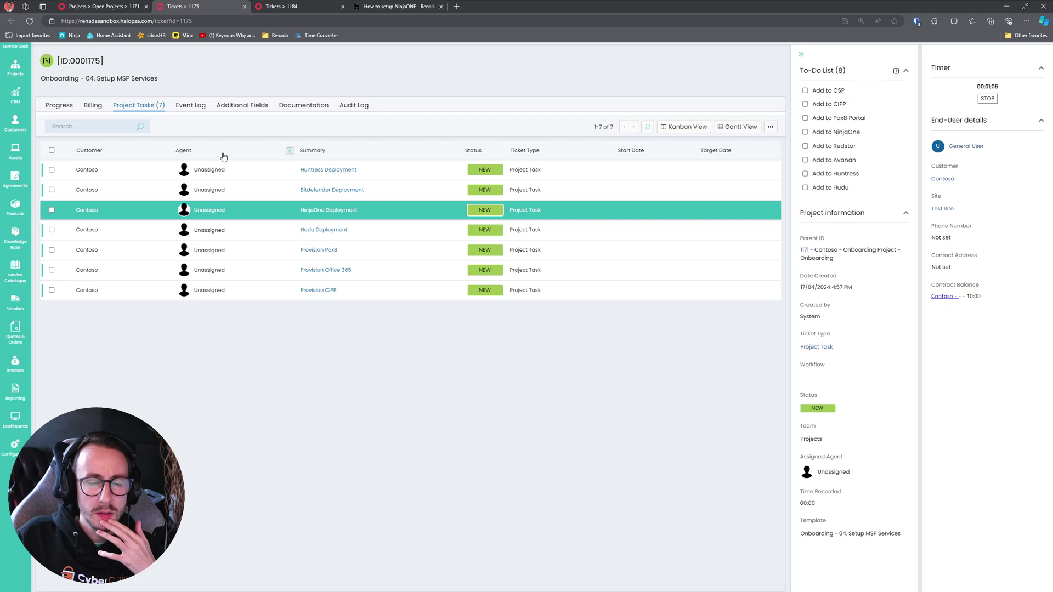
Open Hudu Deployment (ticket 1182) and view its embedded article 'This is how to setup HUDU'.
{"action": "left_click", "coordinate": [253, 229]}
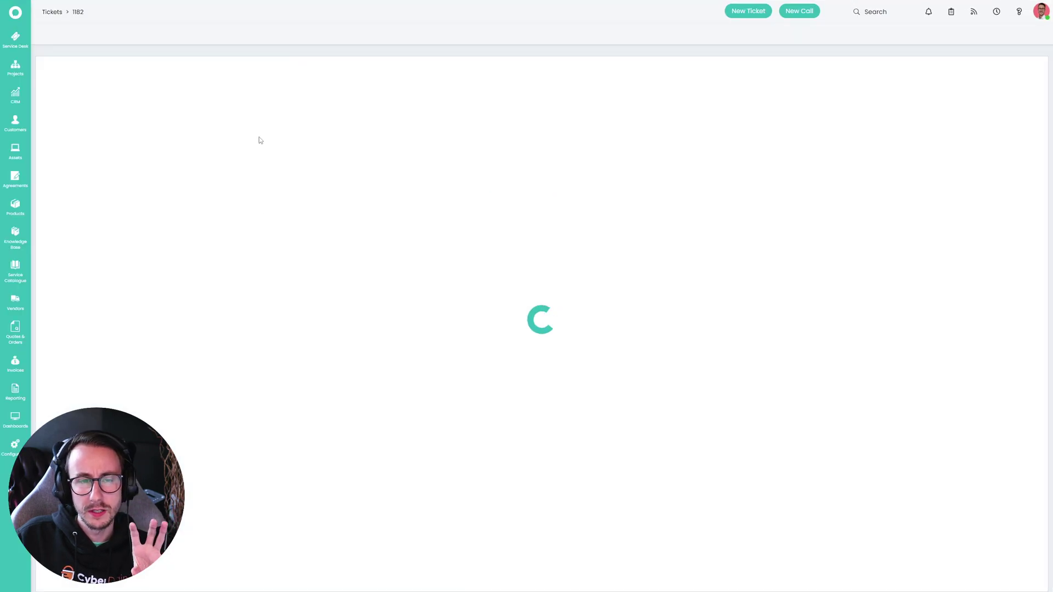
{"action": "left_click", "coordinate": [260, 108]}
{"action": "left_click_drag", "start_coordinate": [268, 193], "coordinate": [153, 170]}
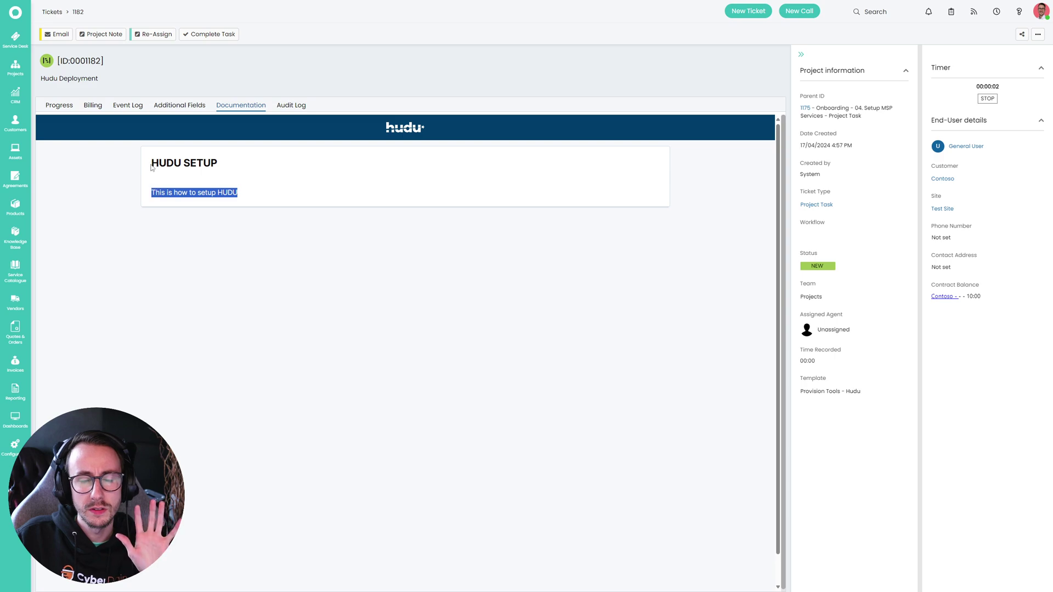
{"action": "left_click", "coordinate": [269, 190]}
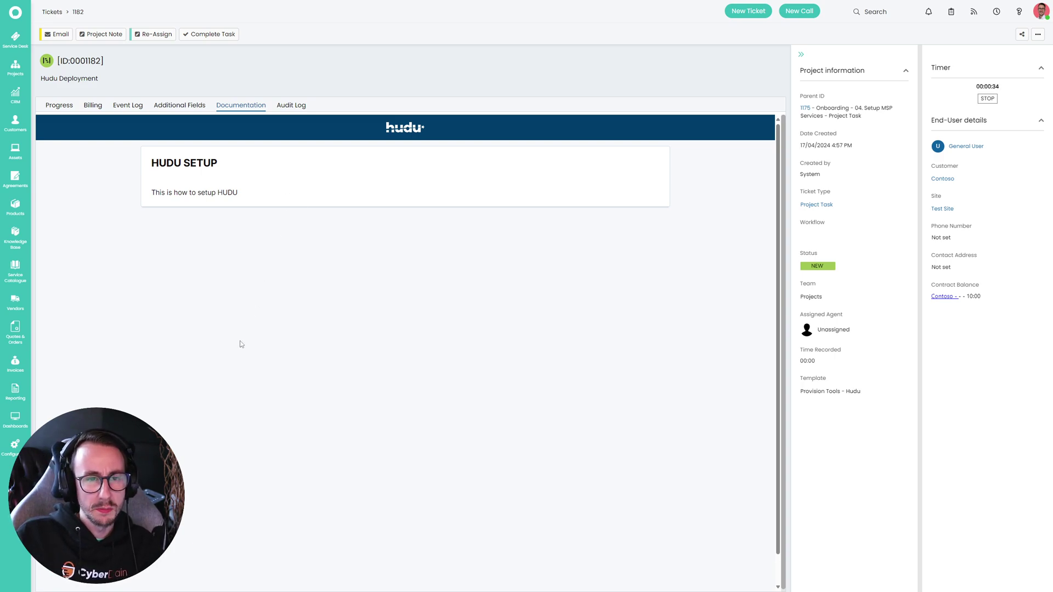
In Configuration > Custom Objects > Custom Tabs, start a new Iframe tab, then discard it.
{"action": "left_click", "coordinate": [18, 448]}
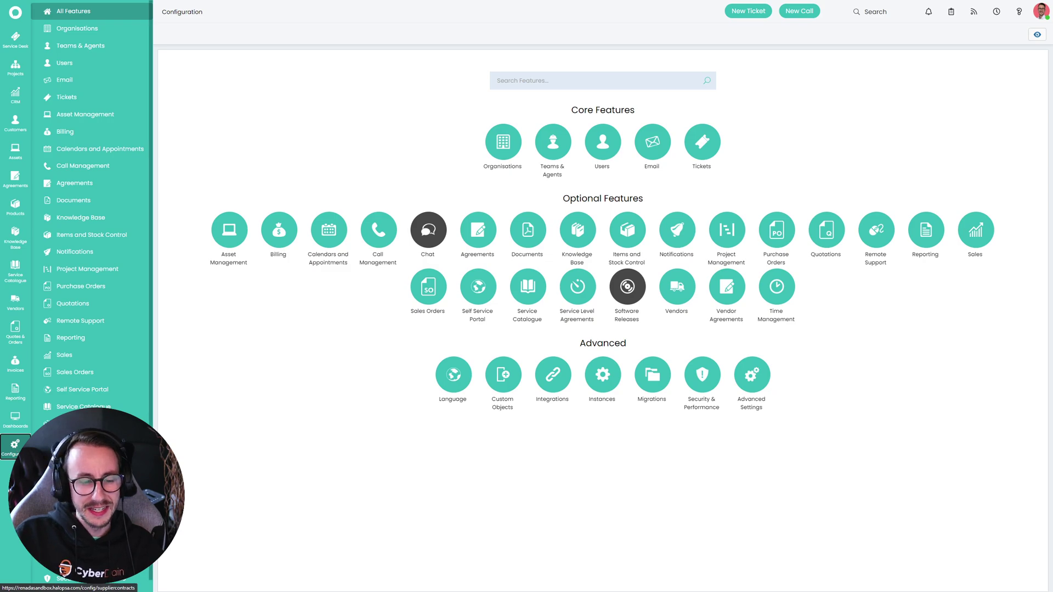
{"action": "scroll", "coordinate": [82, 493], "scroll_direction": "down", "scroll_amount": 1}
{"action": "left_click", "coordinate": [77, 515]}
{"action": "scroll", "coordinate": [82, 515], "scroll_direction": "down", "scroll_amount": 2}
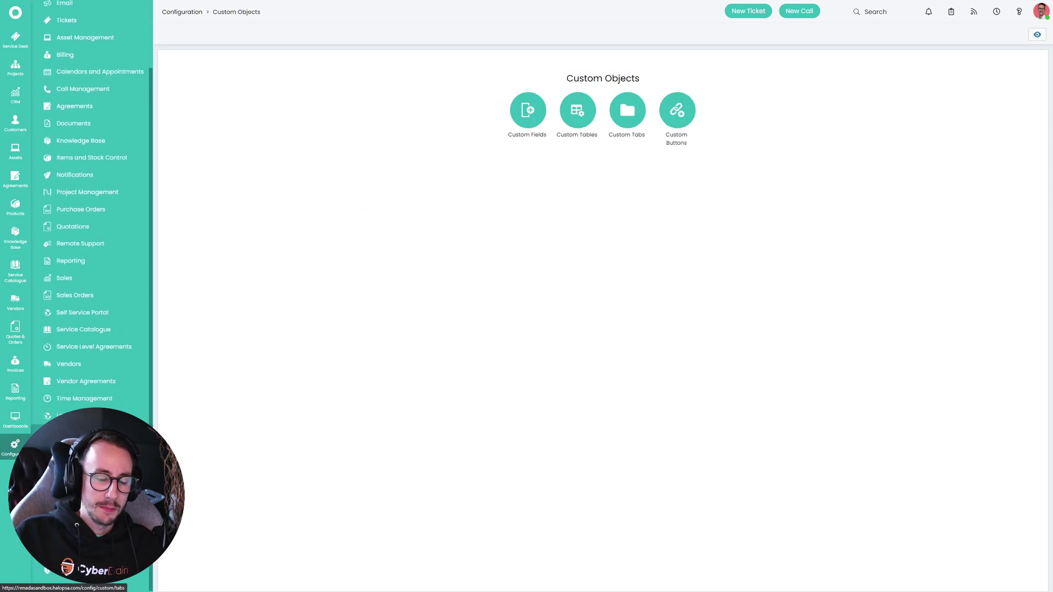
{"action": "left_click", "coordinate": [82, 532]}
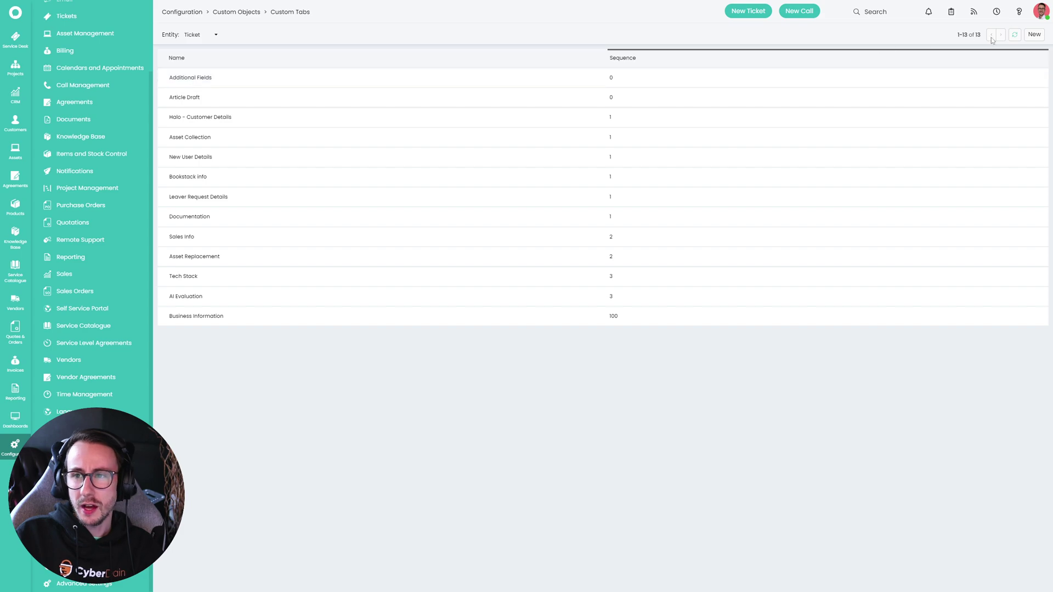
{"action": "left_click", "coordinate": [1033, 34]}
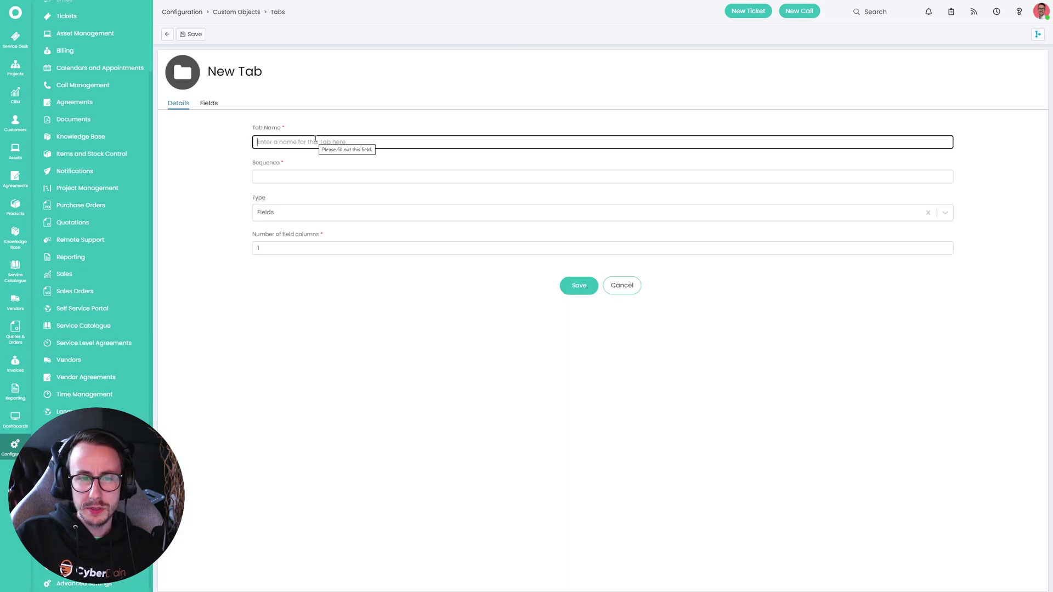
{"action": "left_click", "coordinate": [287, 213]}
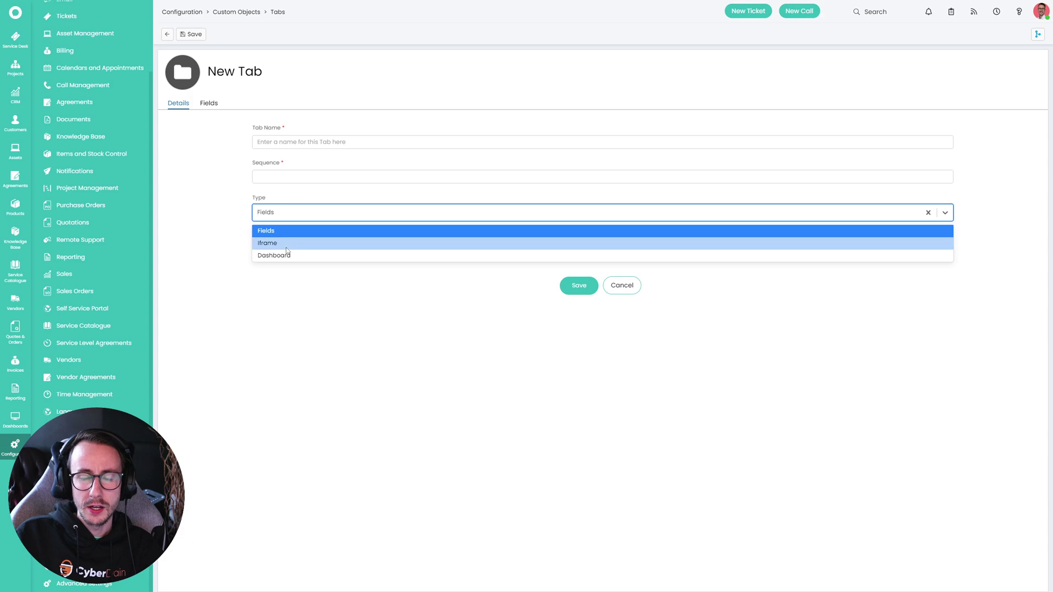
{"action": "left_click", "coordinate": [285, 241]}
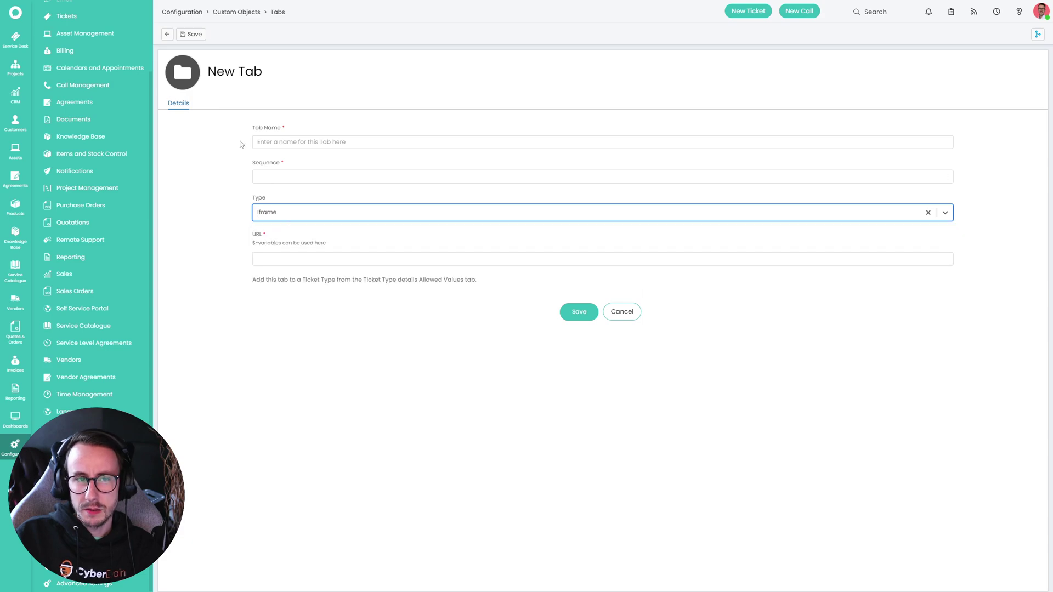
{"action": "left_click", "coordinate": [166, 34]}
Review the Documentation custom tab's settings: Iframe type, Sequence 1, and the $-variable URL note.
{"action": "left_click", "coordinate": [235, 218]}
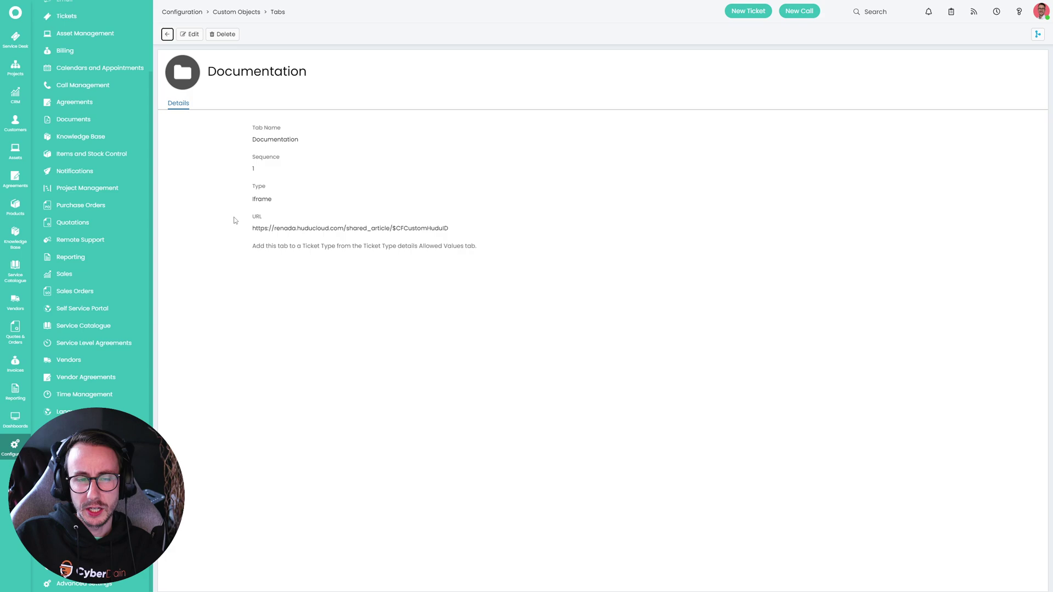
{"action": "left_click", "coordinate": [191, 34]}
{"action": "left_click_drag", "start_coordinate": [318, 142], "coordinate": [245, 147]}
{"action": "left_click", "coordinate": [230, 148]}
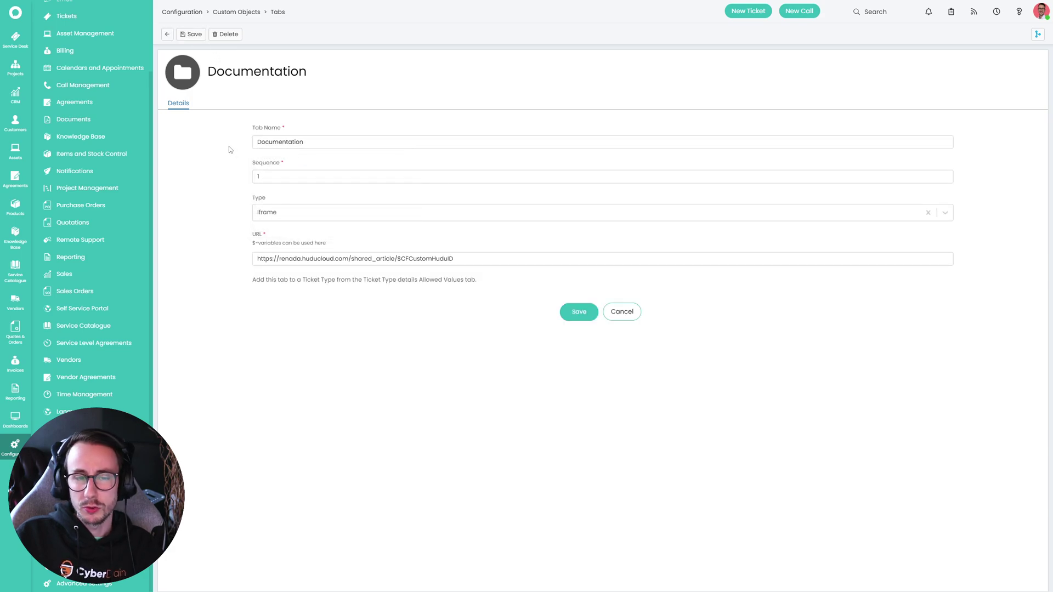
{"action": "left_click", "coordinate": [278, 216]}
{"action": "left_click", "coordinate": [284, 248]}
{"action": "left_click", "coordinate": [276, 178]}
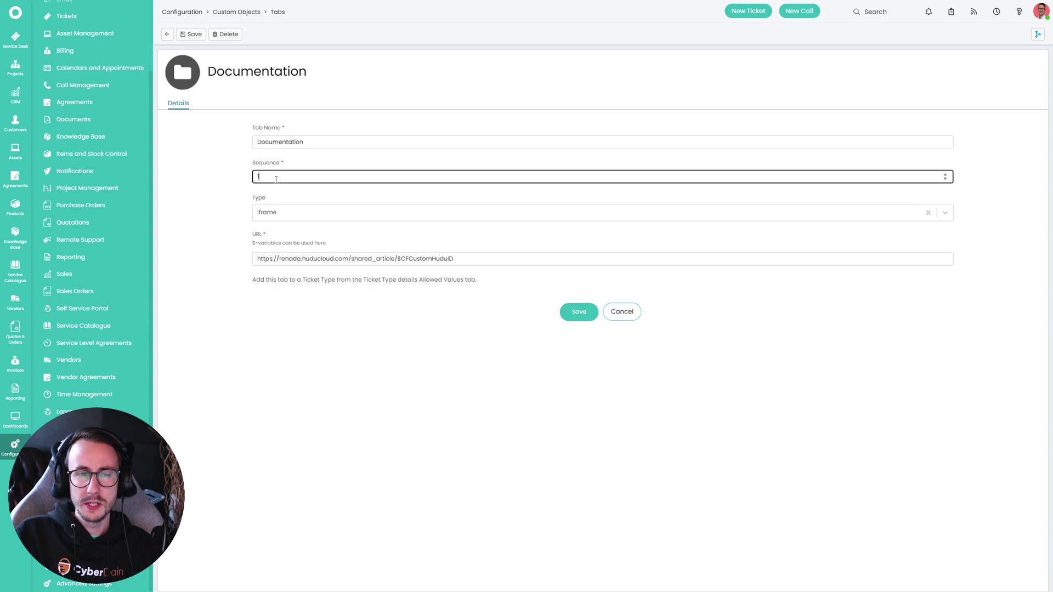
{"action": "left_click", "coordinate": [230, 182]}
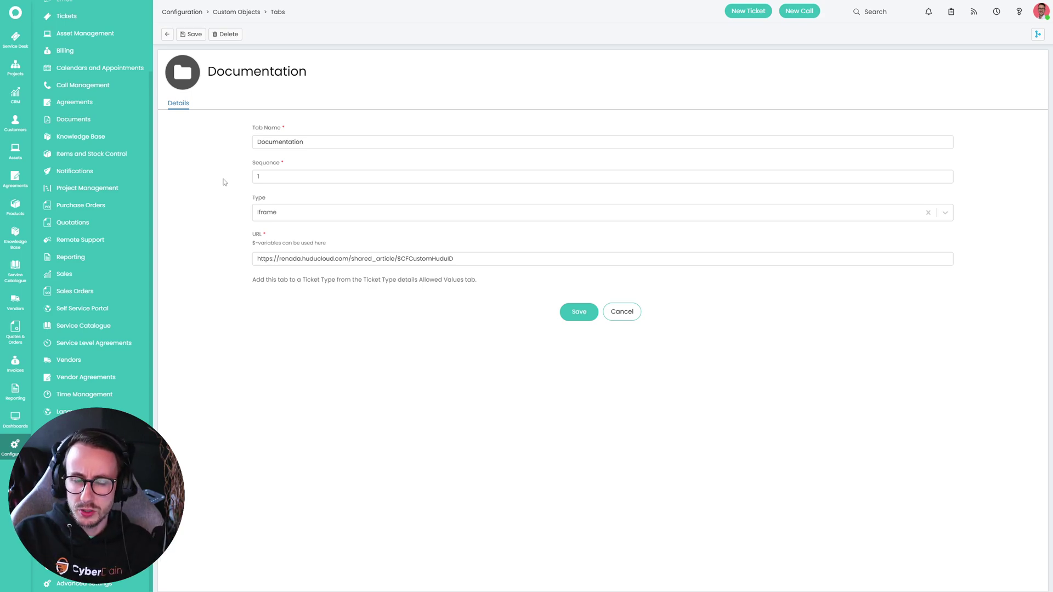
{"action": "triple_click", "coordinate": [305, 242]}
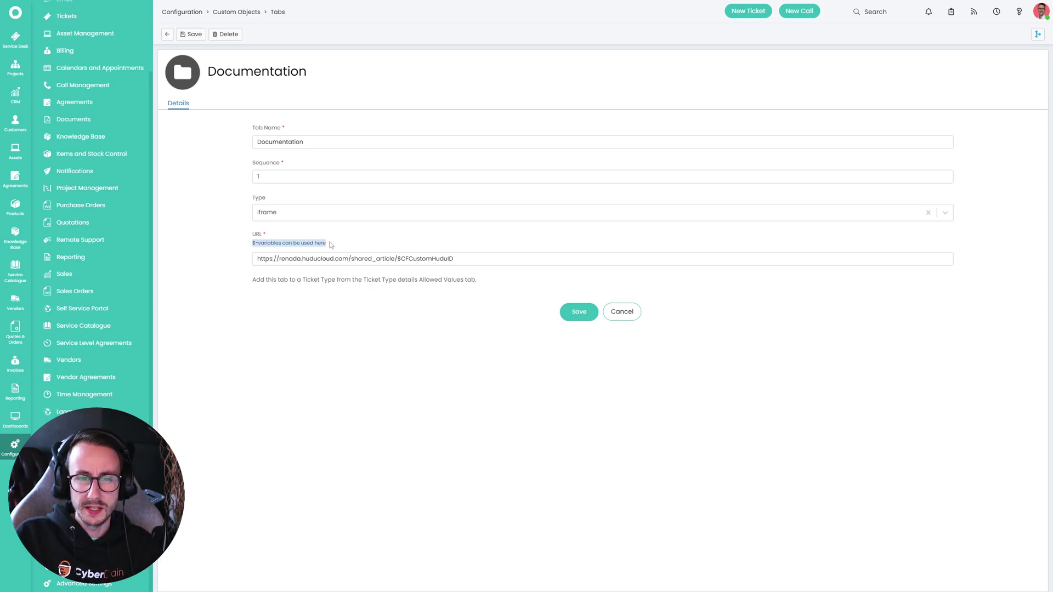
Copy the public share link of the How to setup NinjaONE article in Hudu.
{"action": "mouse_move", "coordinate": [340, 6]}
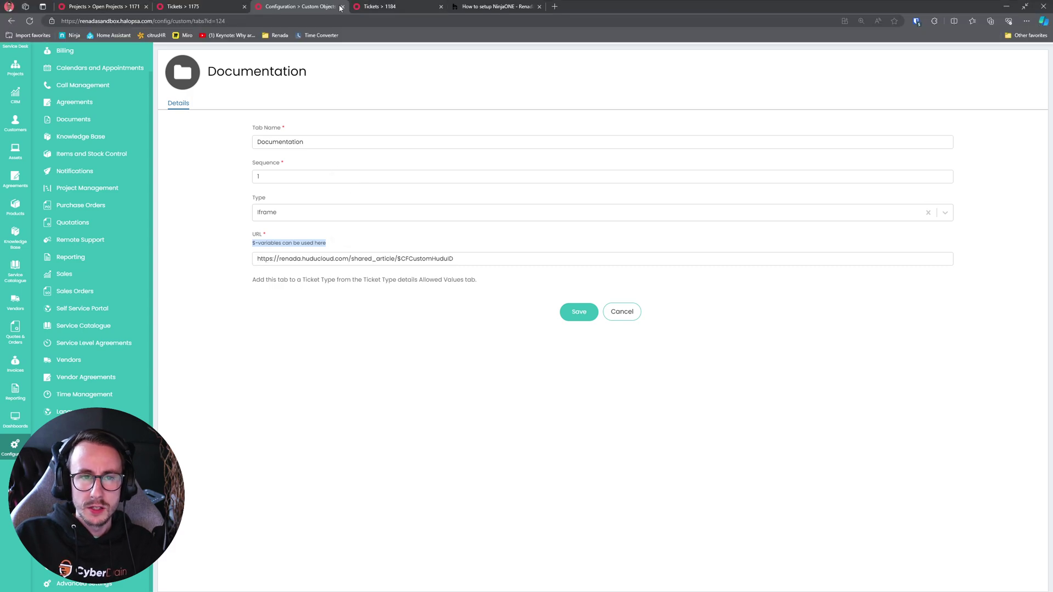
{"action": "left_click", "coordinate": [472, 11]}
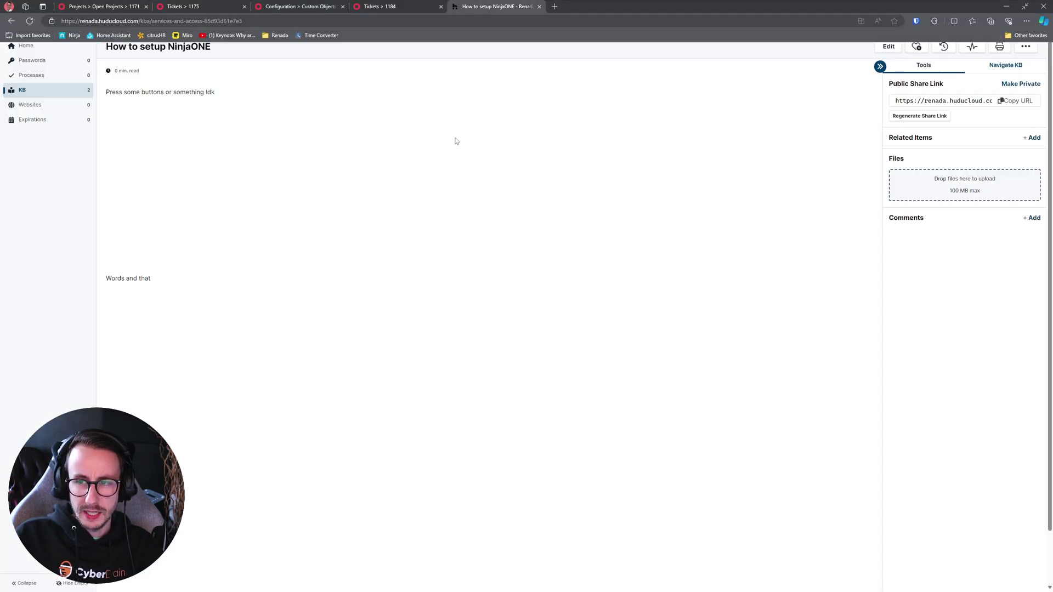
{"action": "left_click", "coordinate": [1018, 104]}
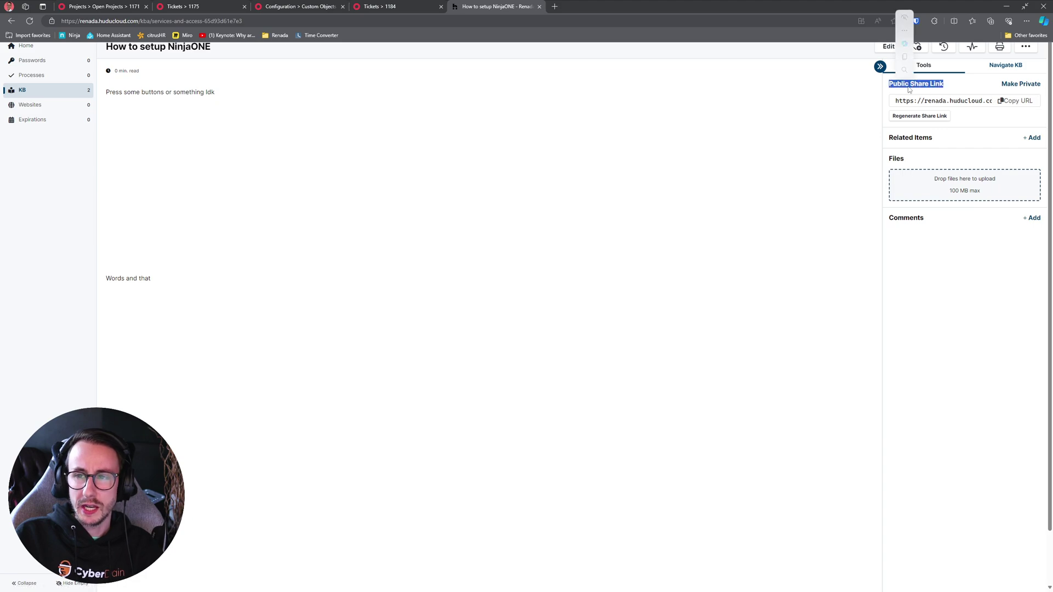
{"action": "left_click", "coordinate": [293, 8]}
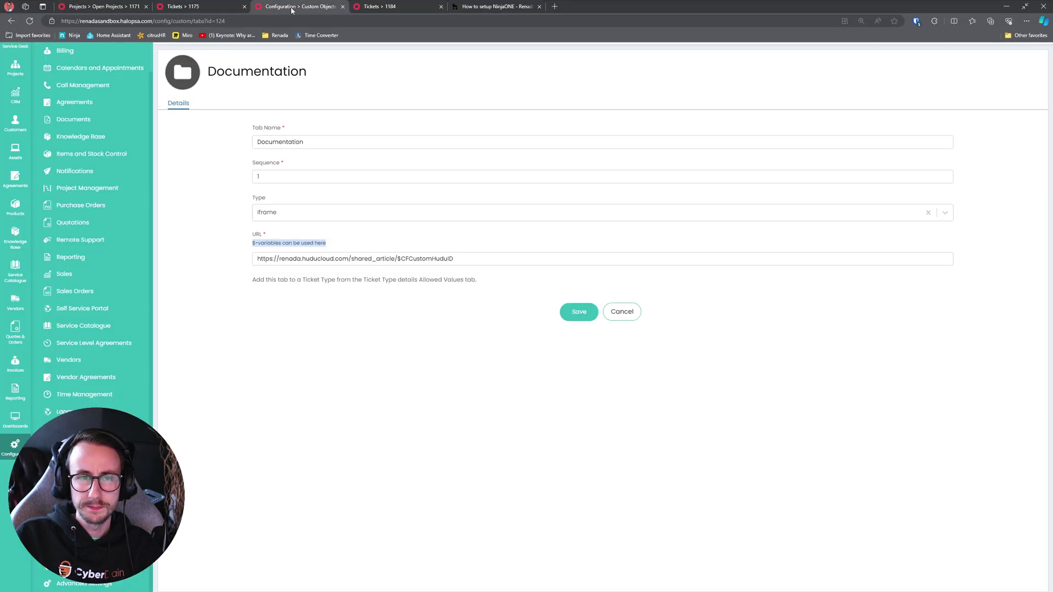
{"action": "left_click", "coordinate": [223, 6]}
{"action": "left_click", "coordinate": [297, 6]}
{"action": "left_click_drag", "start_coordinate": [463, 257], "coordinate": [224, 252]}
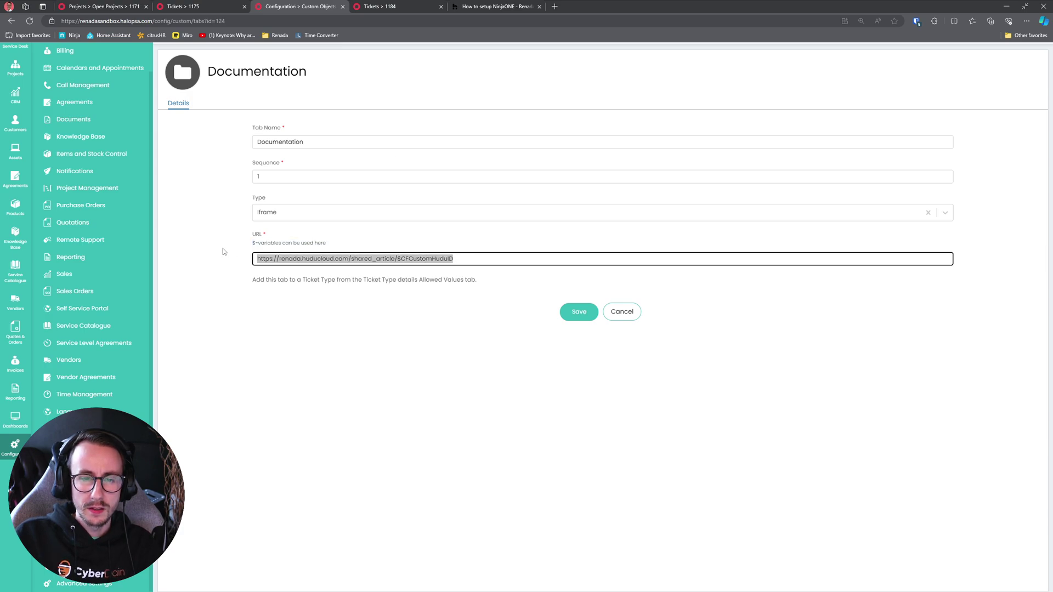
{"action": "key", "text": "ctrl+v"}
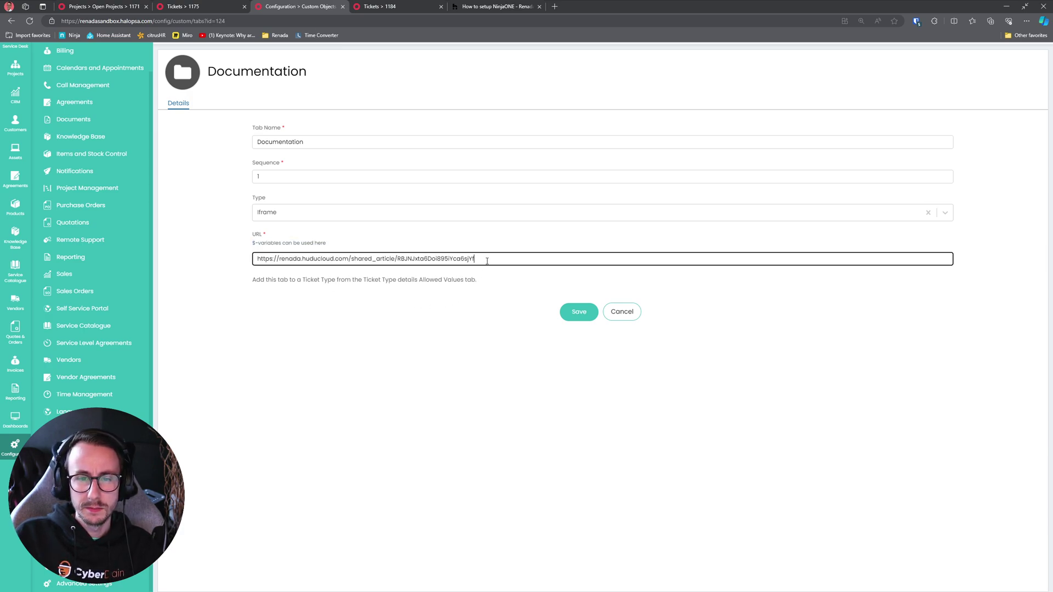
{"action": "left_click_drag", "start_coordinate": [487, 261], "coordinate": [401, 287]}
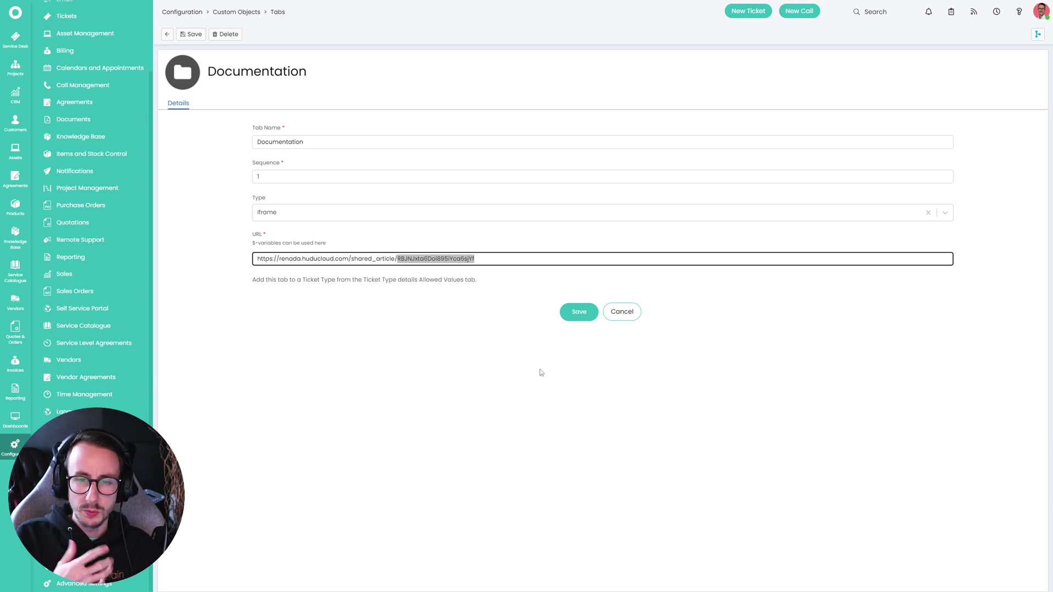
{"action": "type", "text": "$CF"}
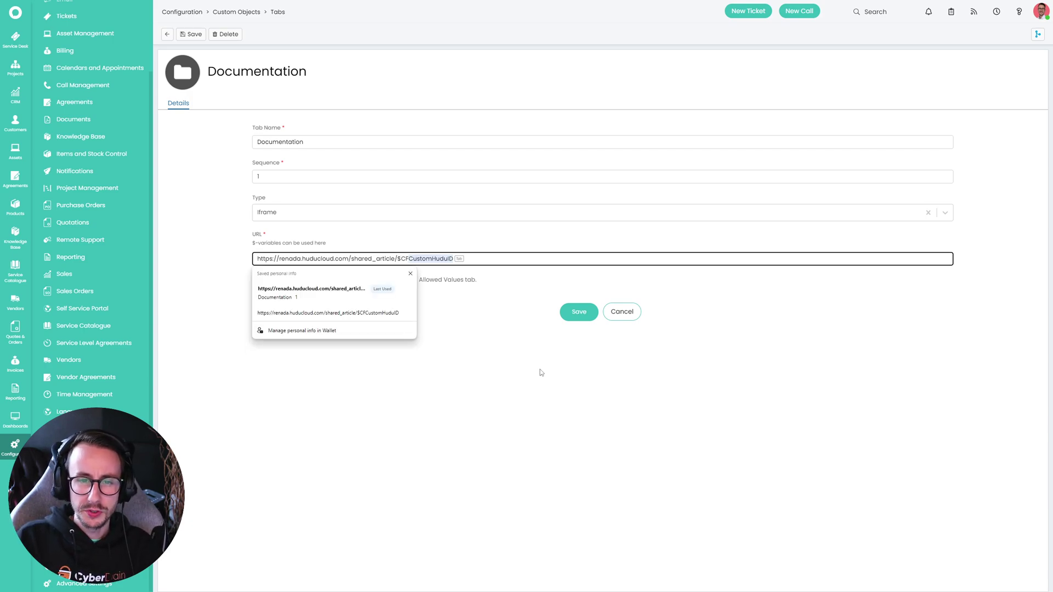
{"action": "key", "text": "Tab"}
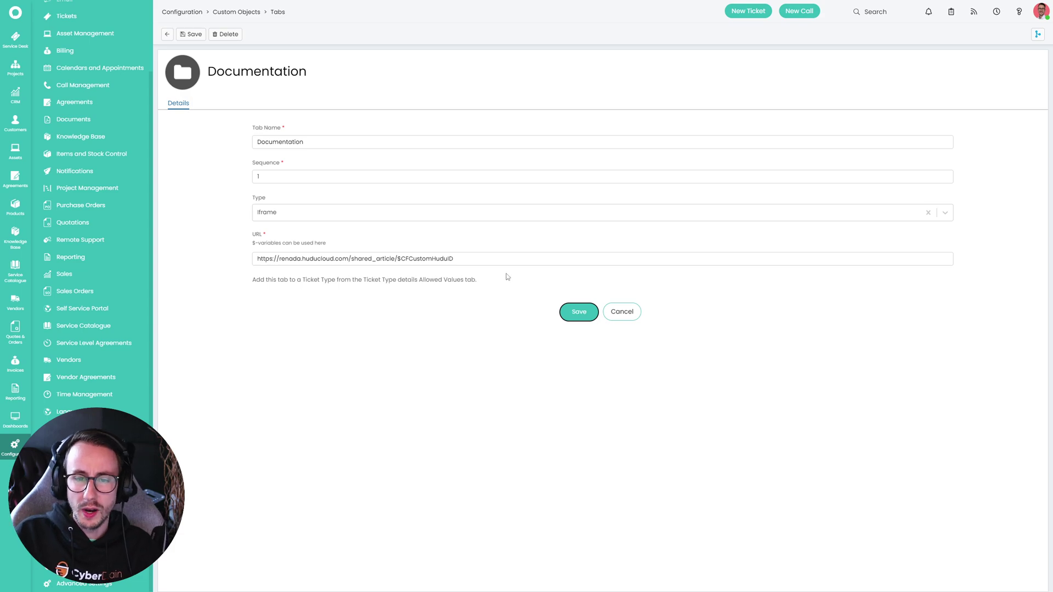
{"action": "left_click", "coordinate": [507, 263]}
{"action": "left_click_drag", "start_coordinate": [509, 262], "coordinate": [477, 261]}
{"action": "left_click", "coordinate": [399, 273]}
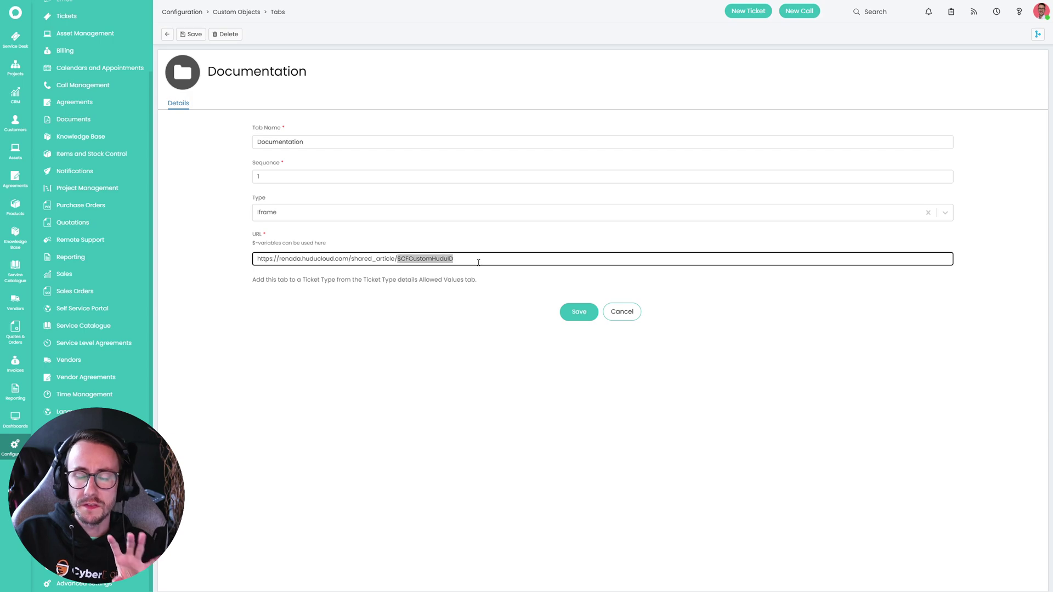
{"action": "left_click", "coordinate": [478, 263]}
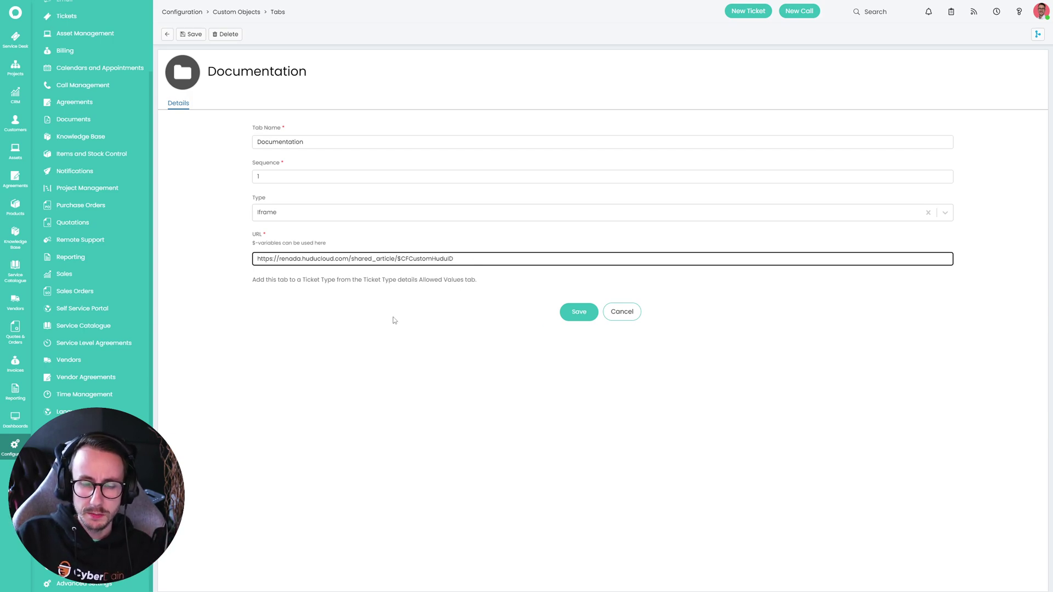
Page to the end of the Custom Fields list and open CFCustomHuduID.
{"action": "left_click", "coordinate": [82, 428]}
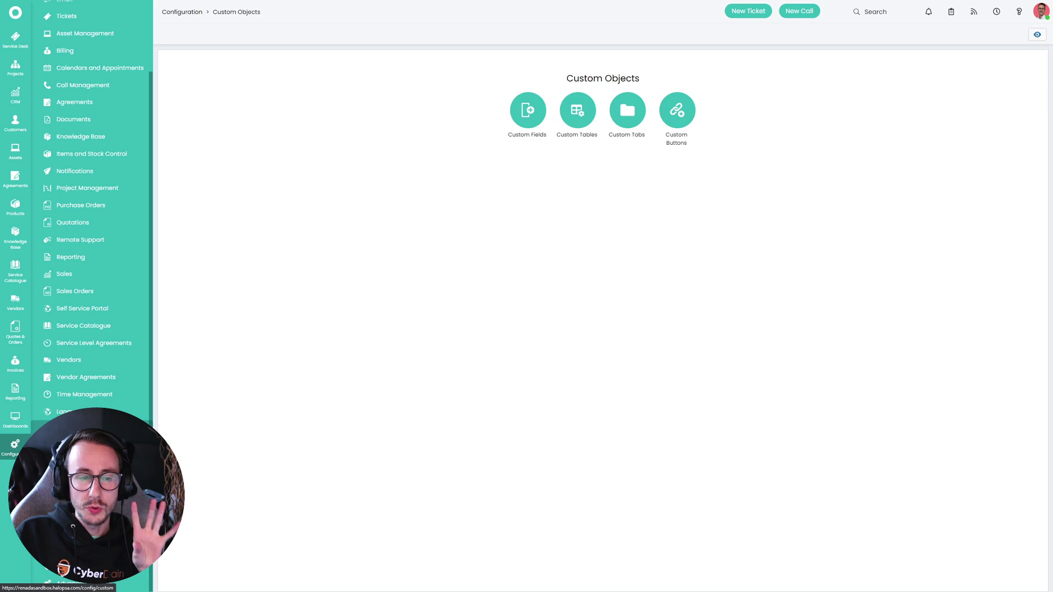
{"action": "left_click", "coordinate": [527, 110]}
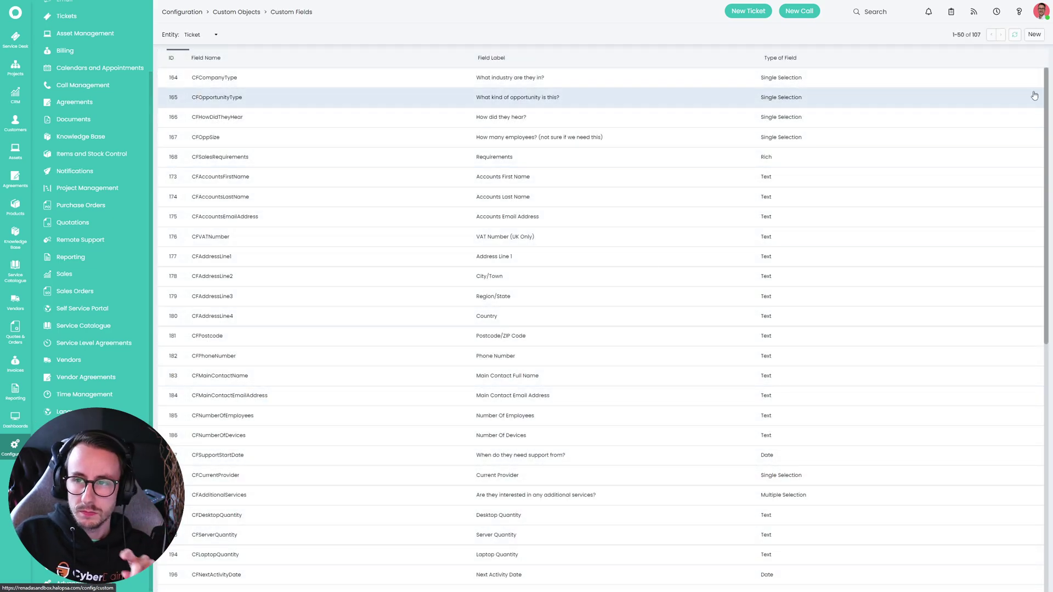
{"action": "left_click", "coordinate": [1001, 35]}
{"action": "scroll", "coordinate": [663, 348], "scroll_direction": "down", "scroll_amount": 10}
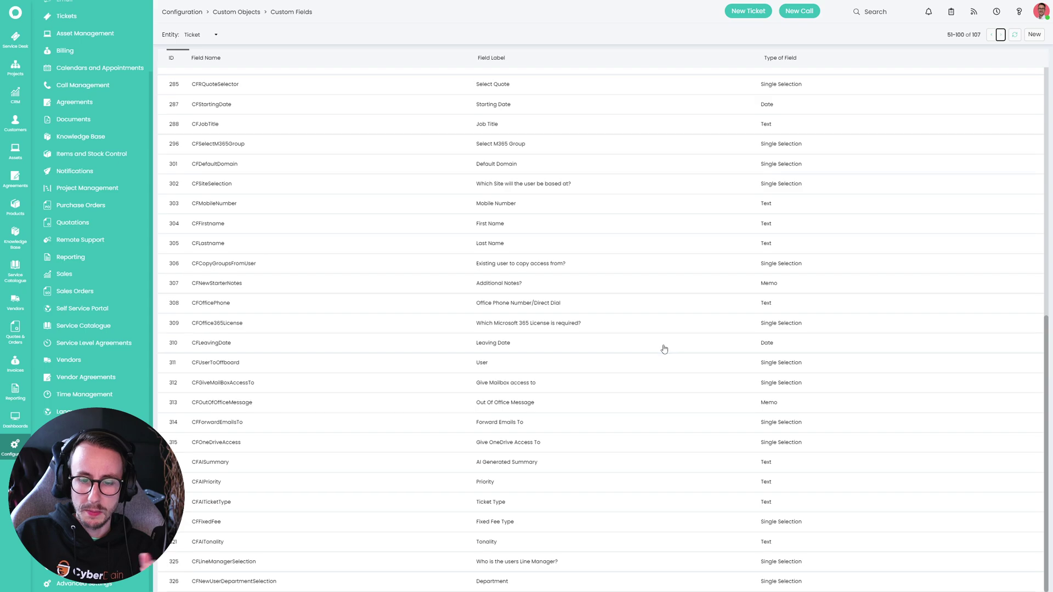
{"action": "left_click", "coordinate": [1001, 34]}
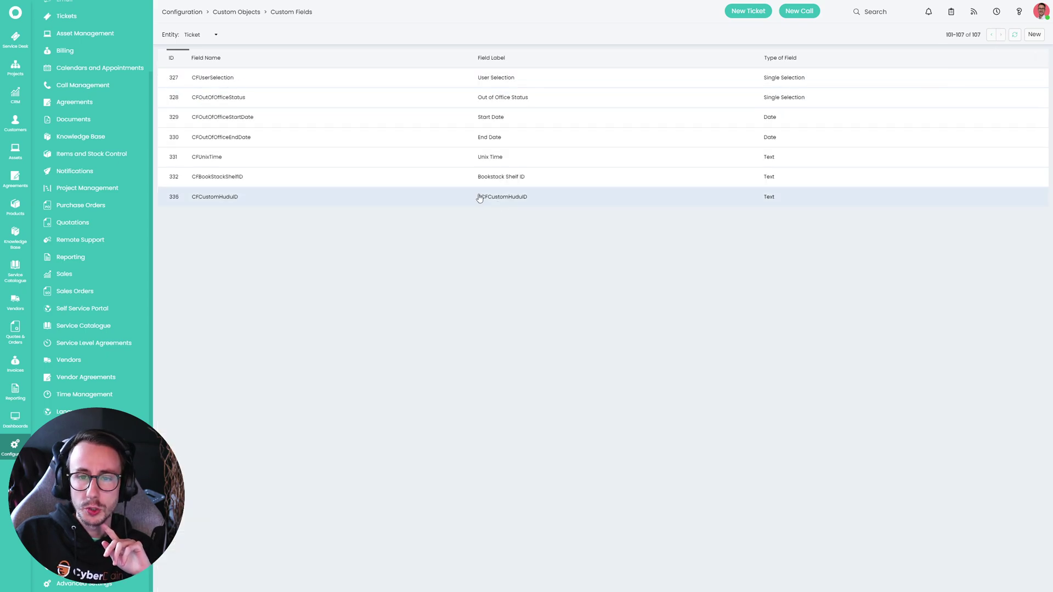
{"action": "left_click", "coordinate": [514, 198]}
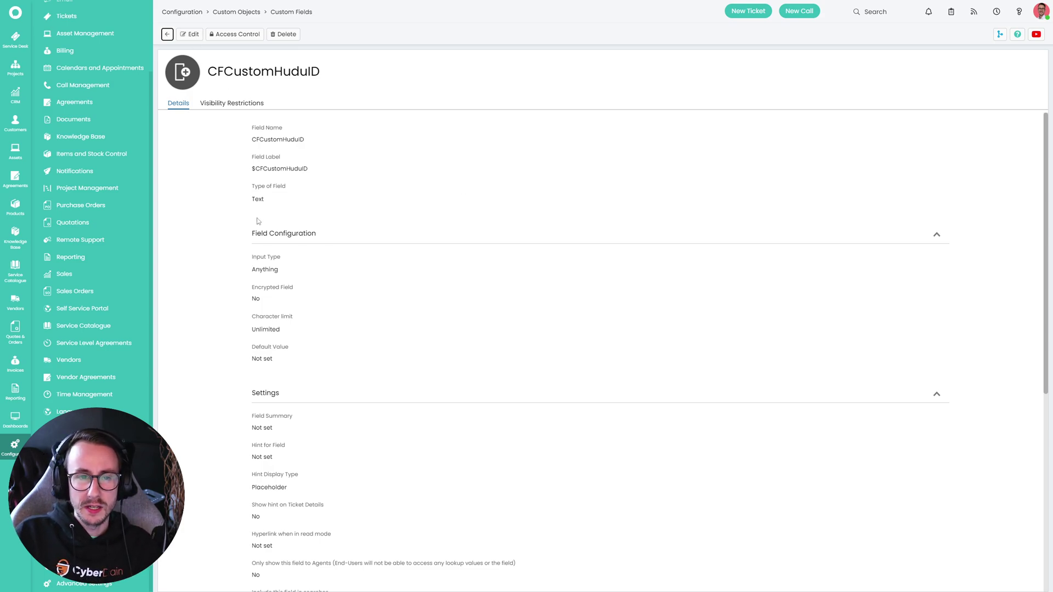
Check CFCustomHuduID's name, label, text type and input type, then return to ticket 1175.
{"action": "left_click_drag", "start_coordinate": [253, 198], "coordinate": [296, 131]}
{"action": "left_click_drag", "start_coordinate": [252, 257], "coordinate": [281, 270]}
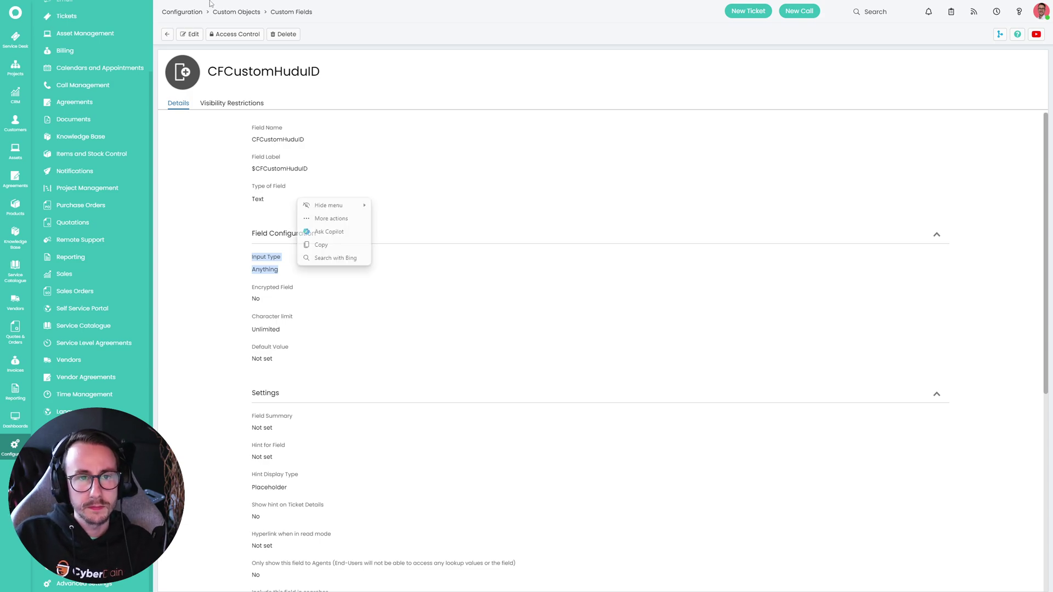
{"action": "left_click", "coordinate": [306, 244]}
{"action": "left_click", "coordinate": [181, 6]}
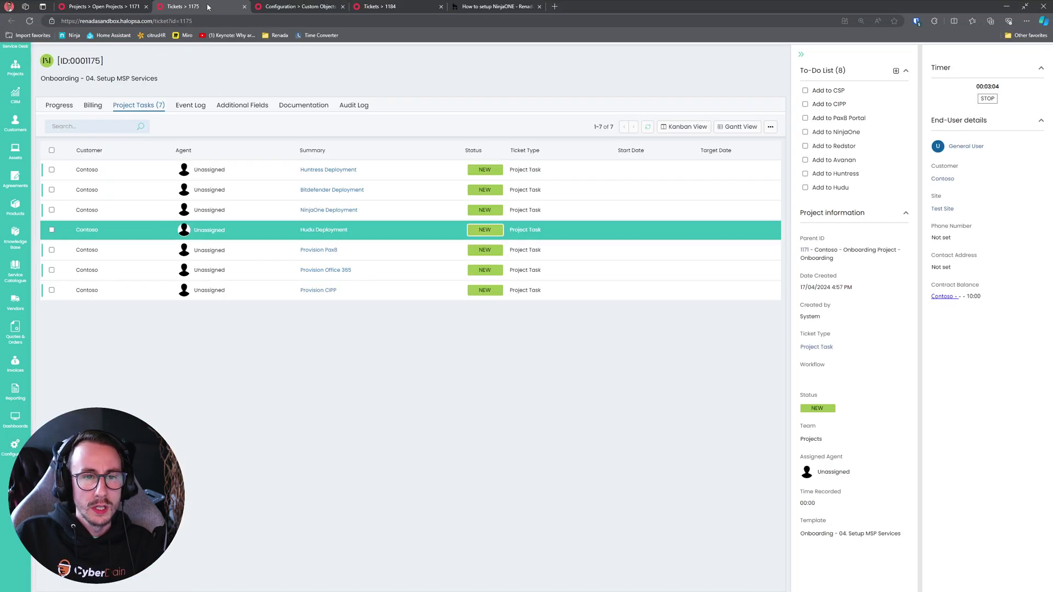
Inspect the existing $CFCustomHuduID value in Hudu Deployment ticket 1182's Additional Fields.
{"action": "left_click", "coordinate": [270, 229]}
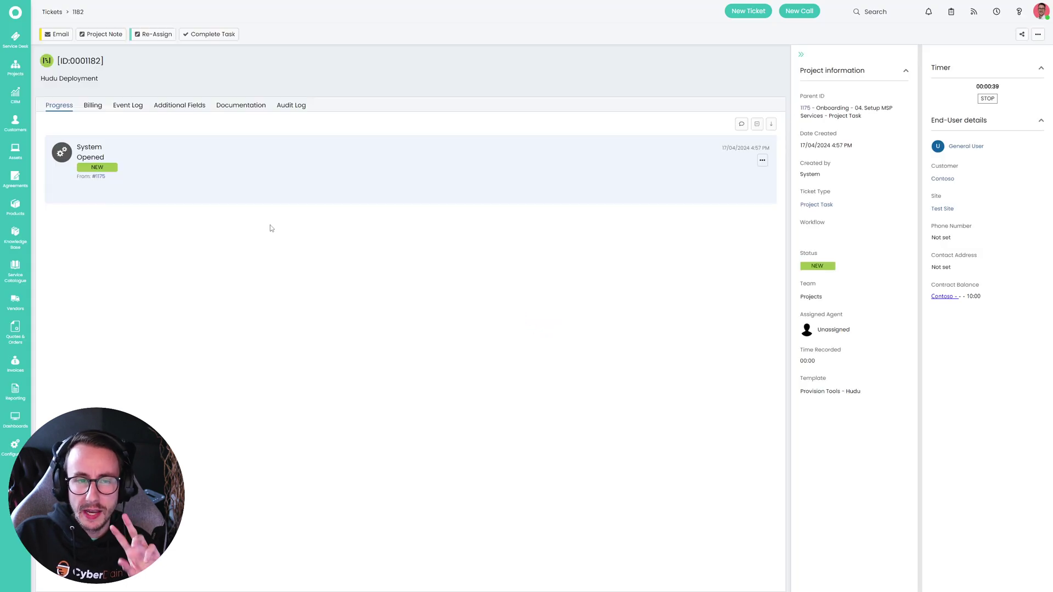
{"action": "left_click", "coordinate": [180, 106]}
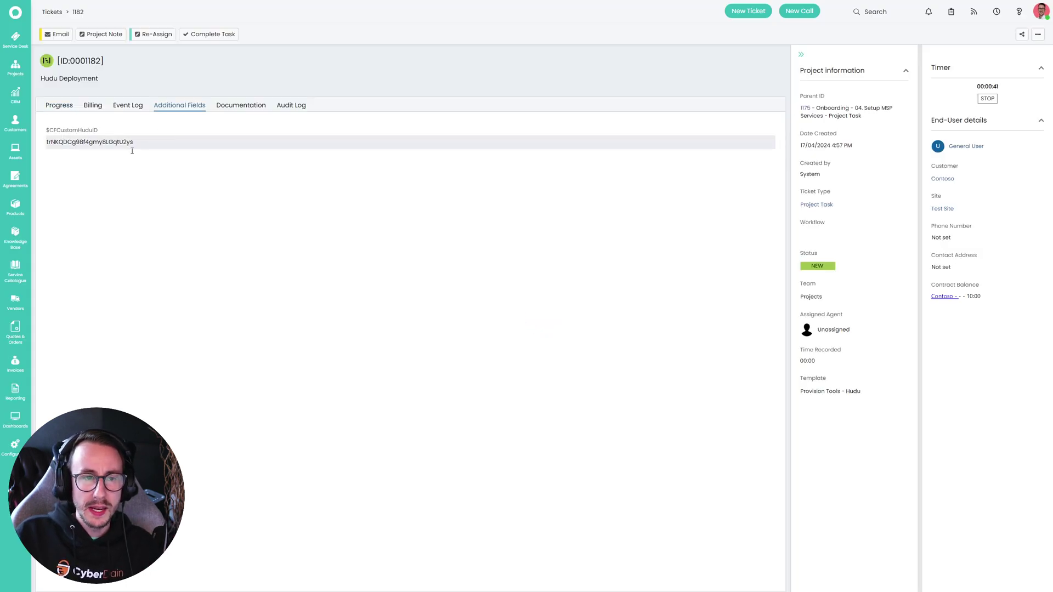
{"action": "left_click", "coordinate": [152, 139]}
{"action": "left_click_drag", "start_coordinate": [118, 145], "coordinate": [48, 144]}
{"action": "left_click", "coordinate": [53, 182]}
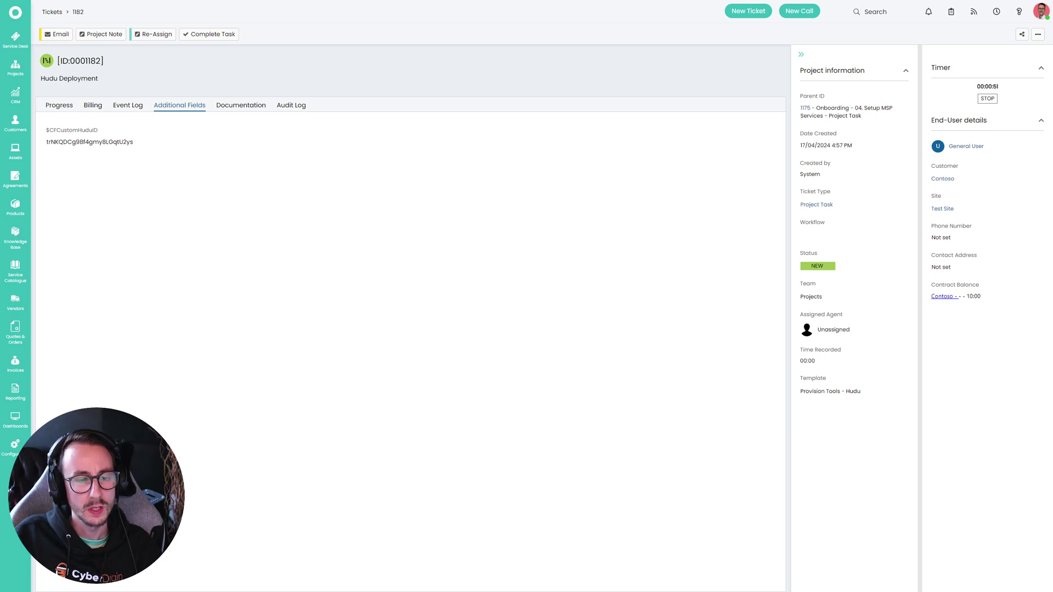
{"action": "left_click_drag", "start_coordinate": [46, 132], "coordinate": [100, 132]}
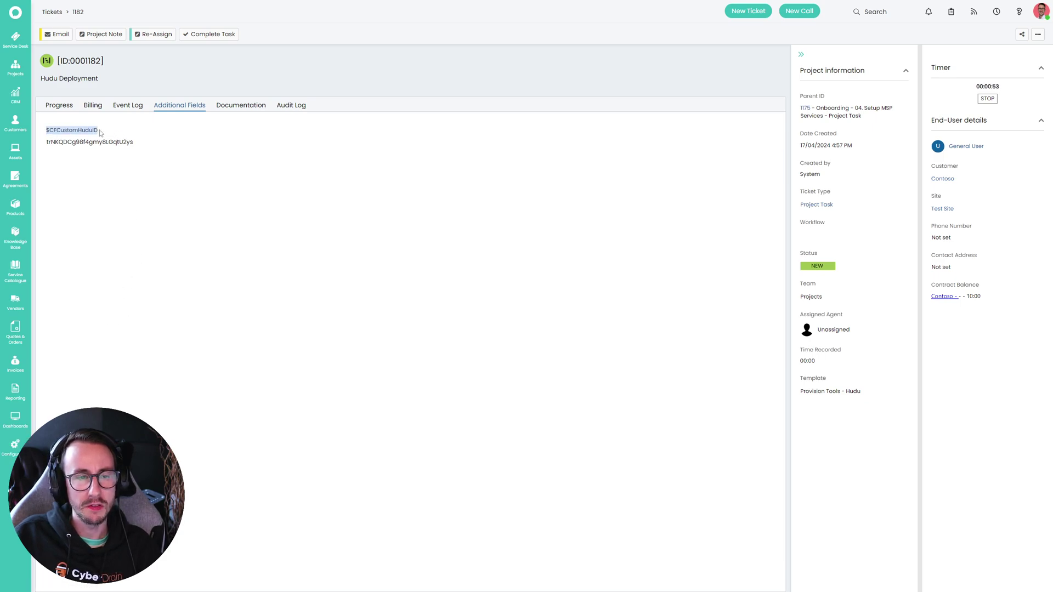
Open the Provision Tools - NinjaONE child template from Configuration > Tickets > Templates.
{"action": "left_click", "coordinate": [14, 445]}
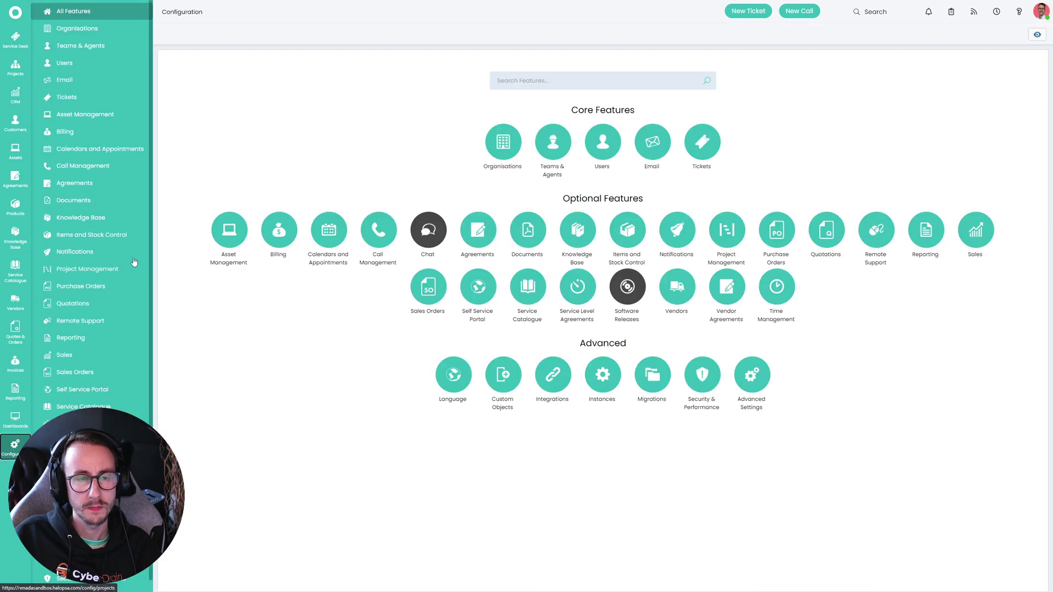
{"action": "left_click", "coordinate": [81, 100]}
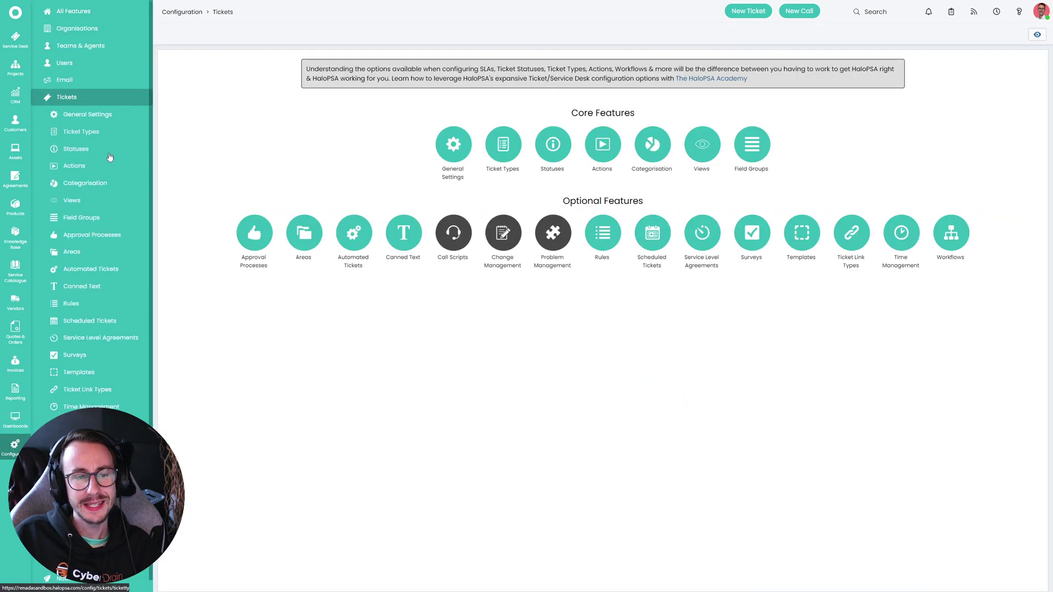
{"action": "left_click", "coordinate": [102, 376]}
{"action": "left_click", "coordinate": [211, 35]}
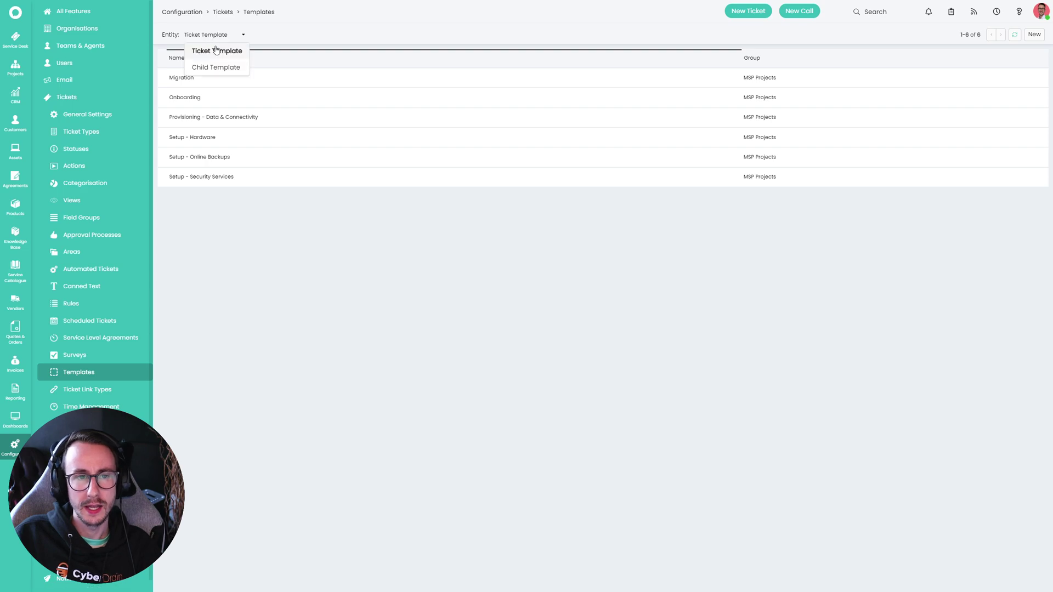
{"action": "left_click", "coordinate": [218, 67]}
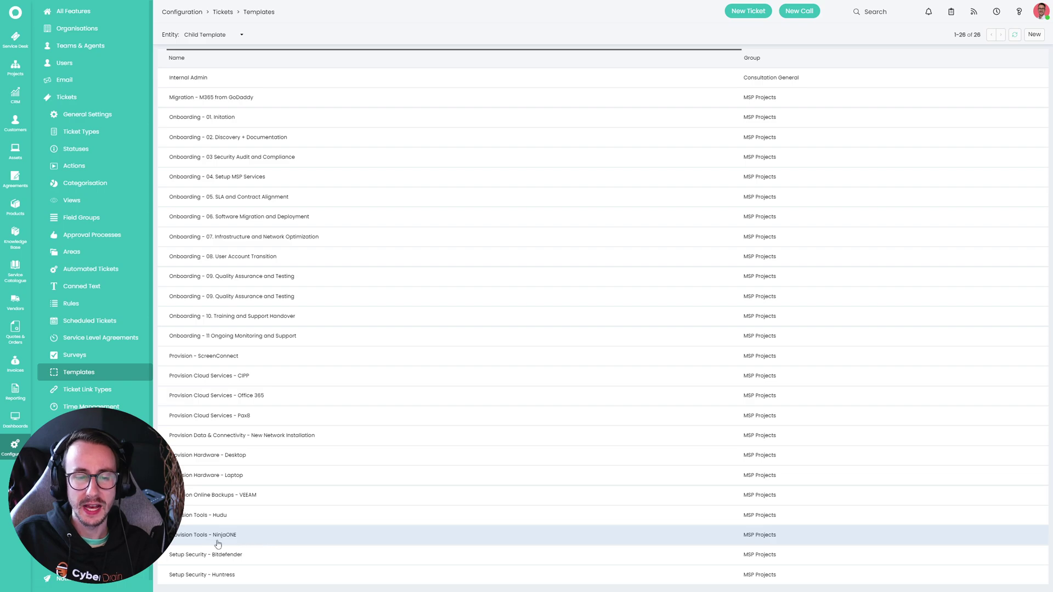
{"action": "left_click", "coordinate": [256, 540]}
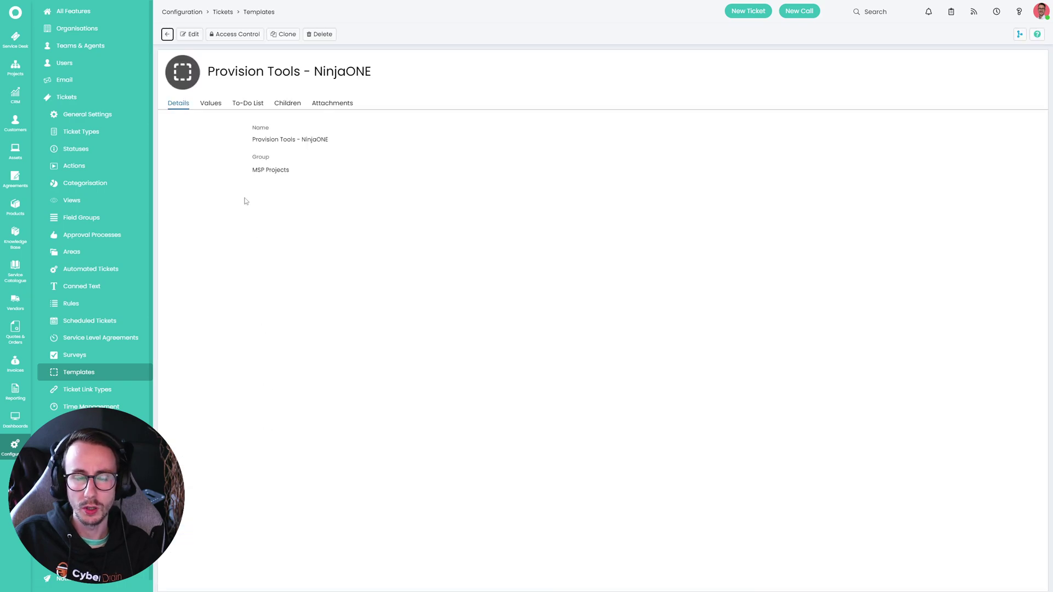
Check the template's preset CFCustomHuduID value under Values > Additional Fields, then return to ticket 1175.
{"action": "left_click", "coordinate": [210, 103]}
{"action": "scroll", "coordinate": [238, 429], "scroll_direction": "down", "scroll_amount": 10}
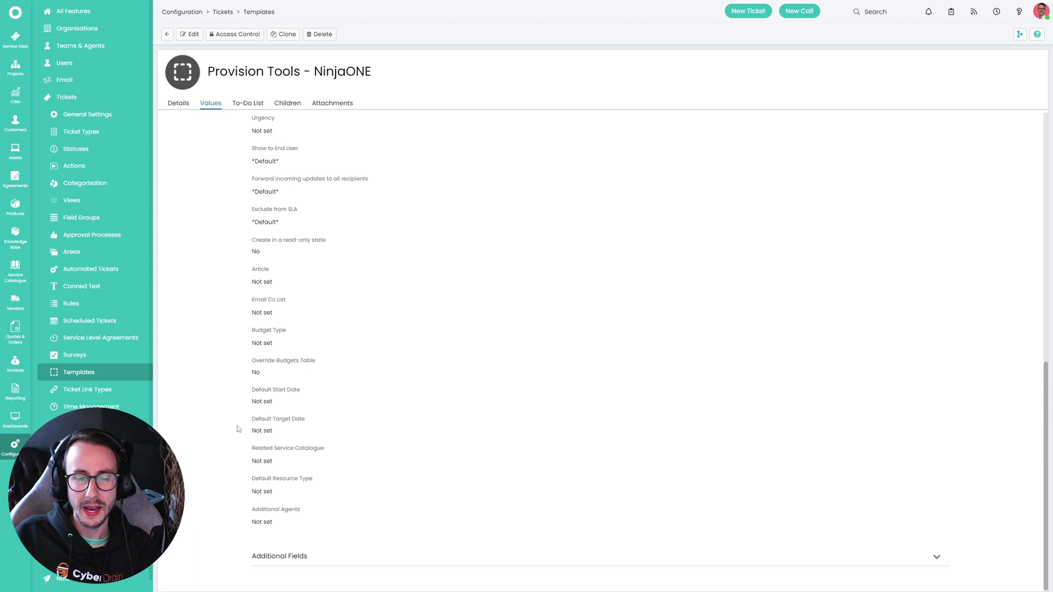
{"action": "left_click", "coordinate": [284, 558]}
{"action": "left_click_drag", "start_coordinate": [336, 563], "coordinate": [254, 566]}
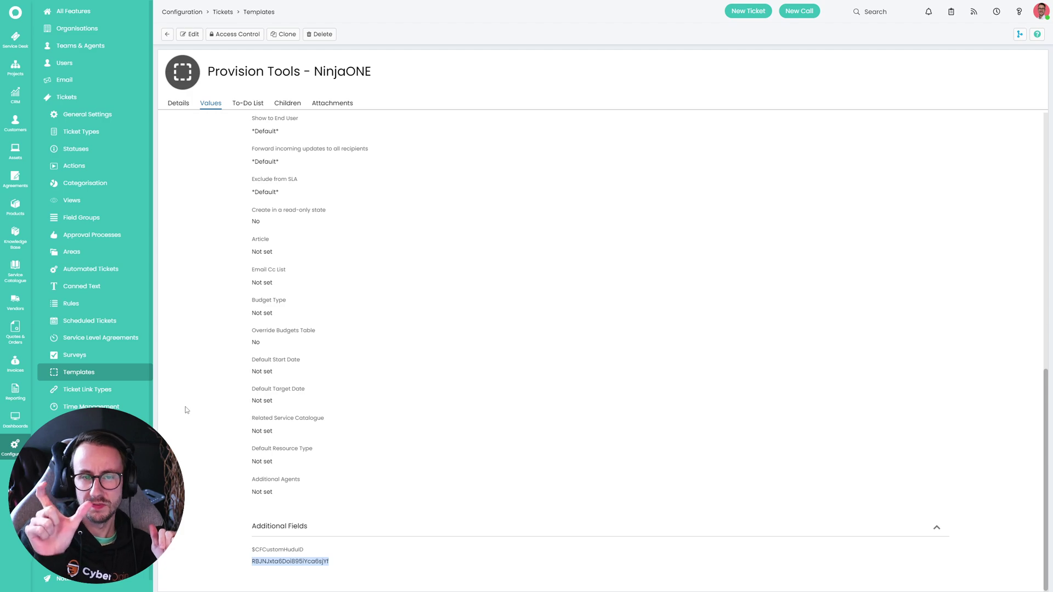
{"action": "left_click", "coordinate": [252, 563]}
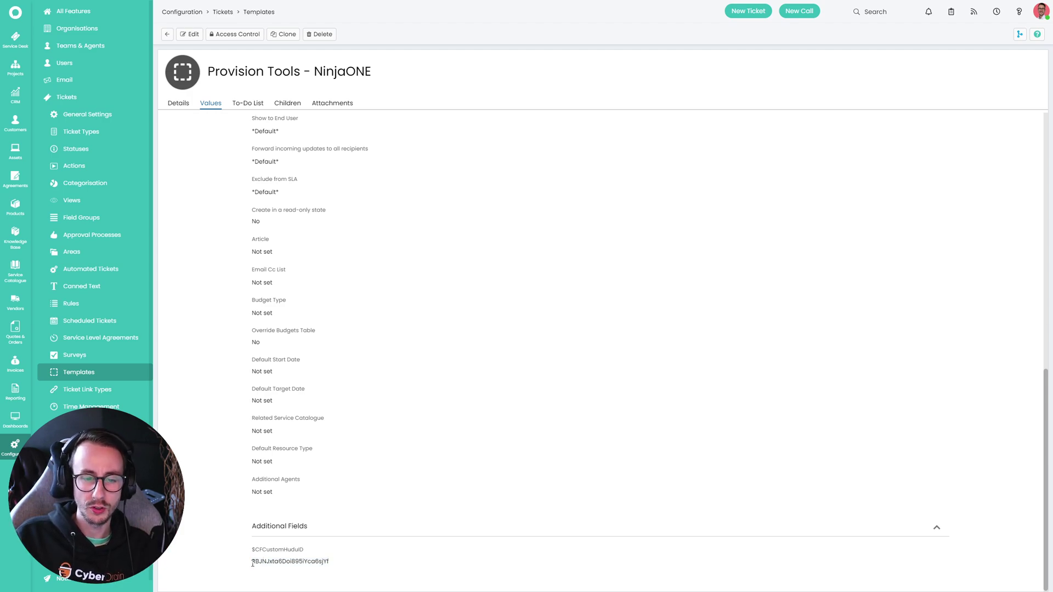
{"action": "left_click_drag", "start_coordinate": [252, 564], "coordinate": [329, 561]}
{"action": "left_click", "coordinate": [329, 561]}
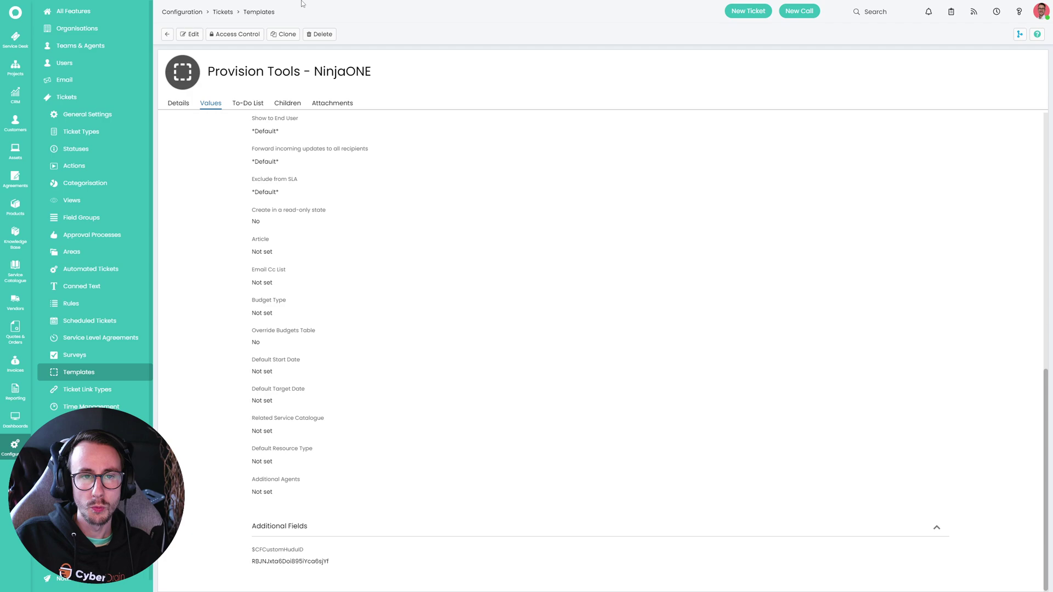
{"action": "left_click", "coordinate": [213, 6]}
Check ticket 1175's Documentation tab, which shows a 404 page, then open its project tasks.
{"action": "left_click", "coordinate": [299, 102]}
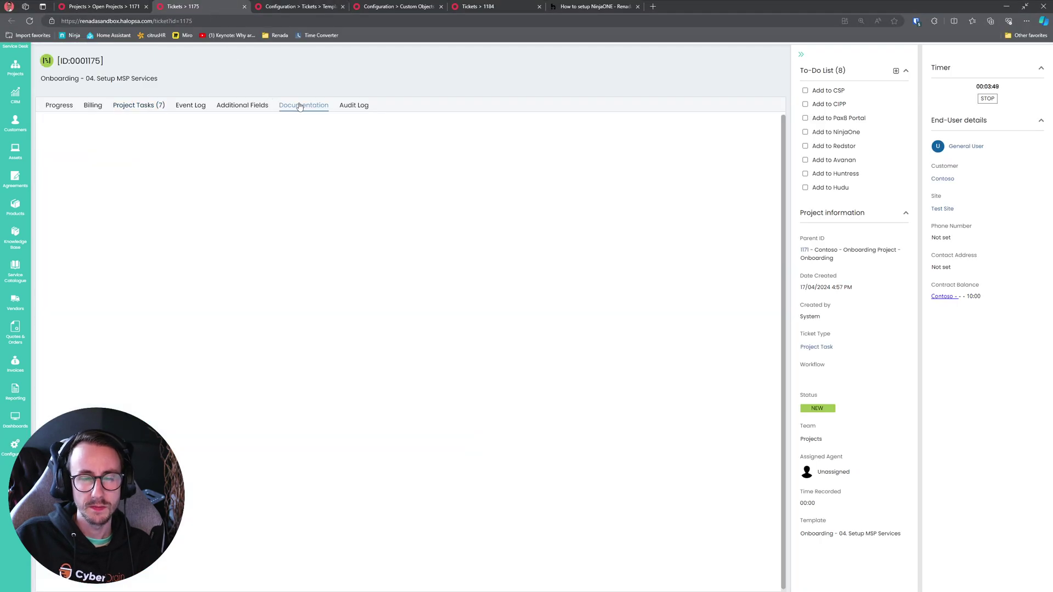
{"action": "left_click_drag", "start_coordinate": [322, 211], "coordinate": [525, 264]}
{"action": "left_click", "coordinate": [520, 284]}
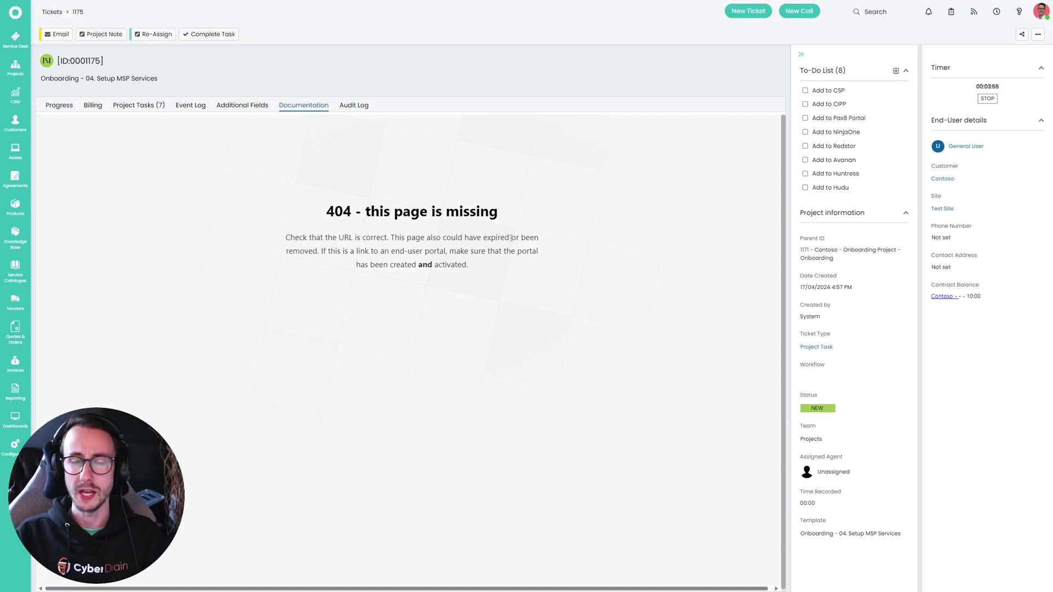
{"action": "left_click_drag", "start_coordinate": [499, 269], "coordinate": [312, 212]}
{"action": "left_click", "coordinate": [308, 211]}
{"action": "left_click", "coordinate": [483, 278]}
{"action": "left_click", "coordinate": [311, 210]}
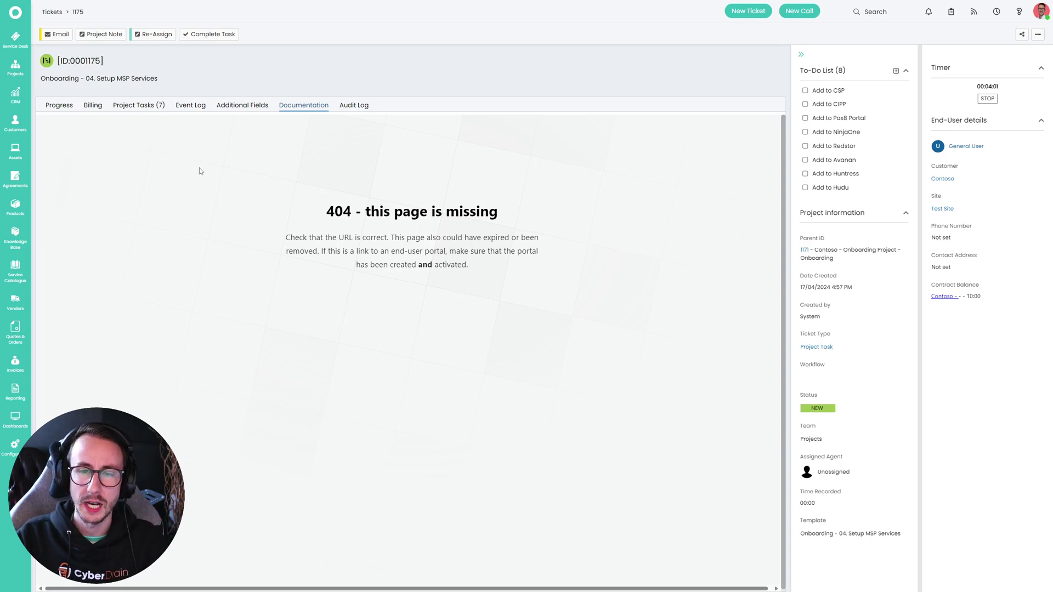
{"action": "left_click", "coordinate": [131, 110]}
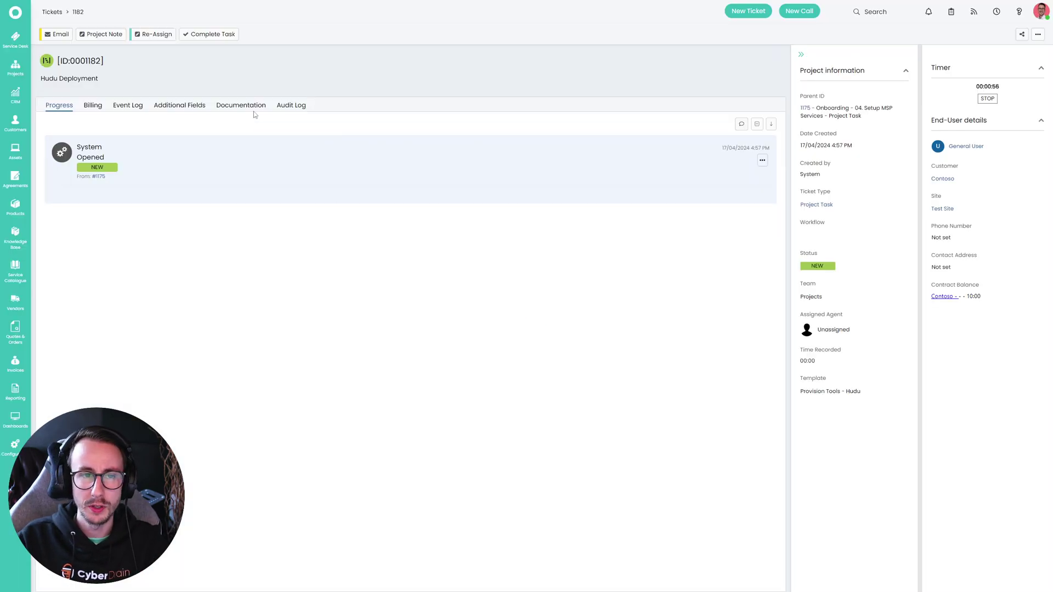
View the embedded HUDU SETUP article, 'This is how to setup HUDU', on ticket 1182's Documentation tab.
{"action": "left_click", "coordinate": [253, 108]}
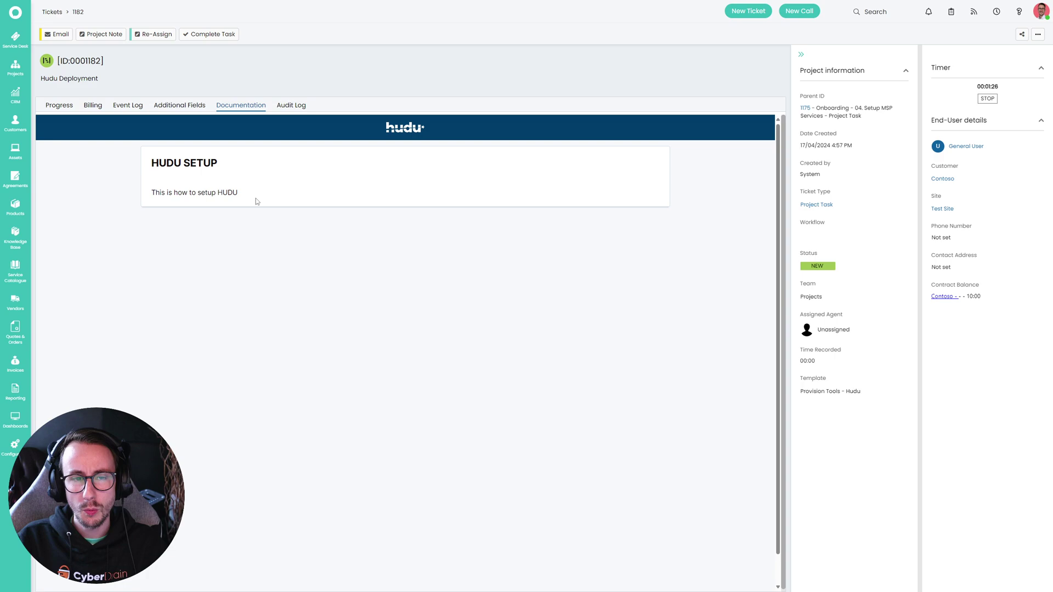
{"action": "left_click_drag", "start_coordinate": [256, 198], "coordinate": [151, 193]}
{"action": "left_click", "coordinate": [153, 159]}
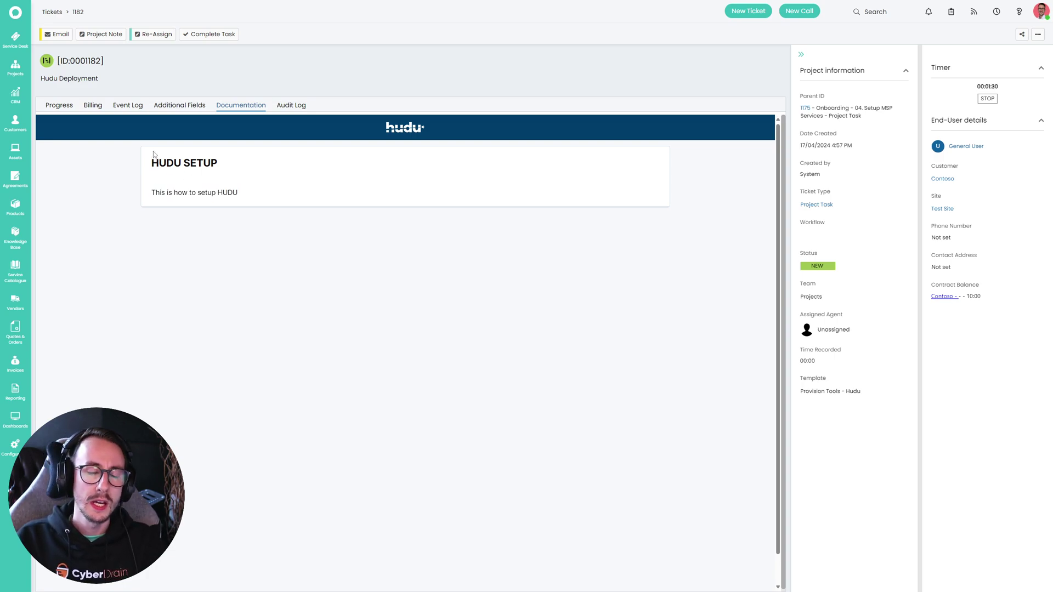
{"action": "mouse_move", "coordinate": [155, 159]}
{"action": "left_mouse_down"}
{"action": "mouse_move", "coordinate": [245, 189]}
{"action": "mouse_move", "coordinate": [156, 168]}
{"action": "left_mouse_up"}
{"action": "left_click", "coordinate": [156, 168]}
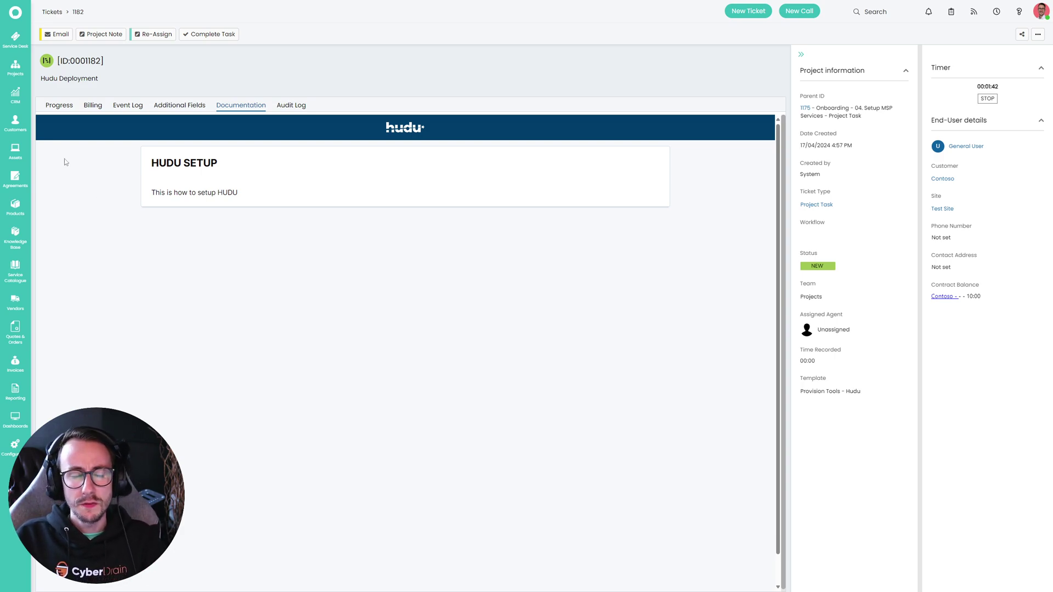
View Contoso's Customer Information tab with its Microsoft 365 Groups, then go to Configuration.
{"action": "left_click", "coordinate": [18, 120]}
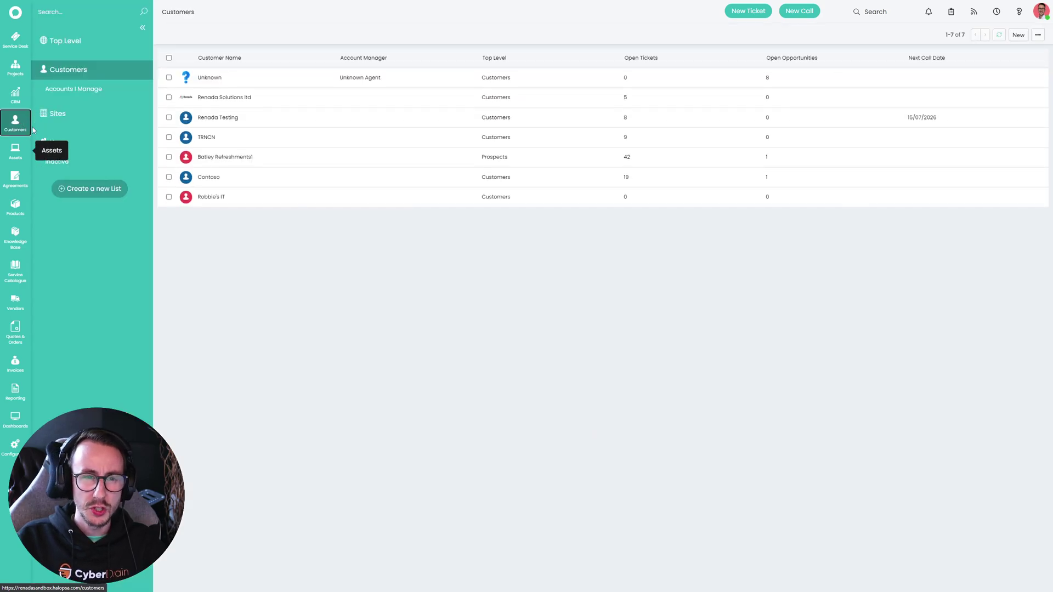
{"action": "left_click", "coordinate": [248, 174]}
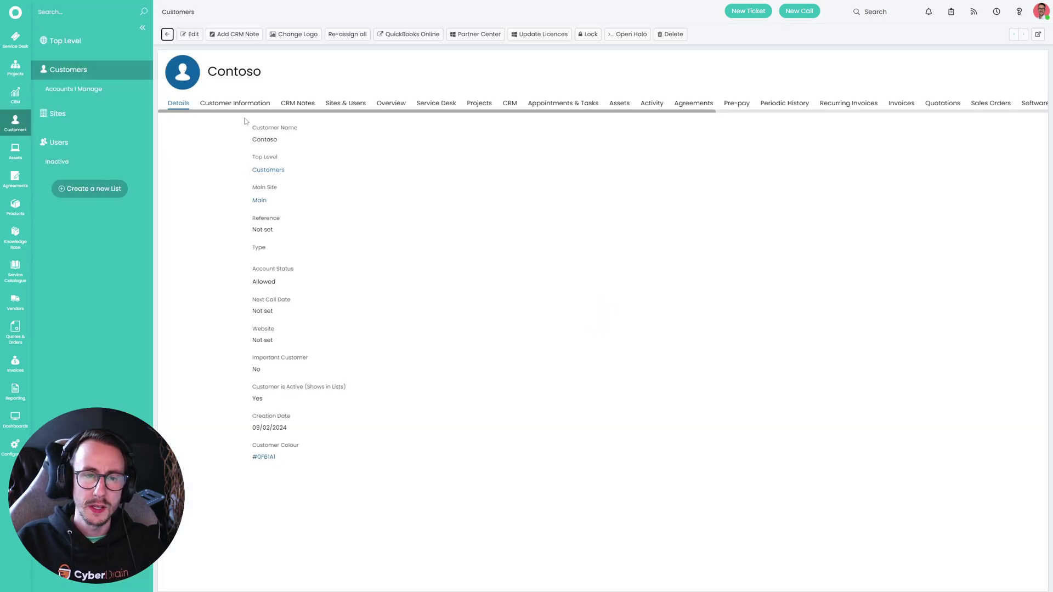
{"action": "left_click", "coordinate": [241, 102]}
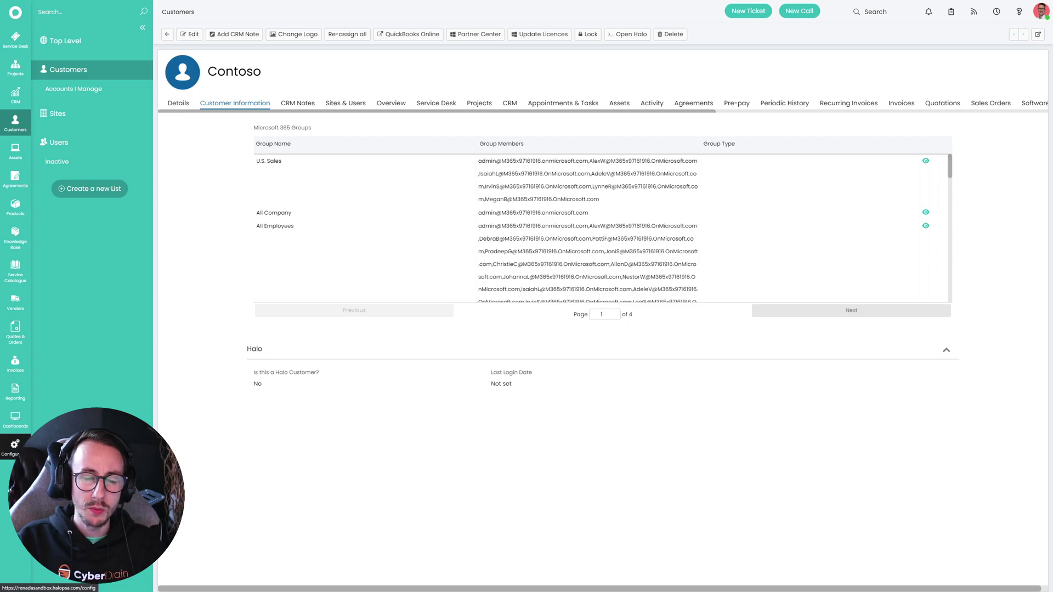
{"action": "left_click", "coordinate": [15, 445]}
List the custom tabs defined for the Customer entity under Custom Objects.
{"action": "scroll", "coordinate": [82, 439], "scroll_direction": "down", "scroll_amount": 2}
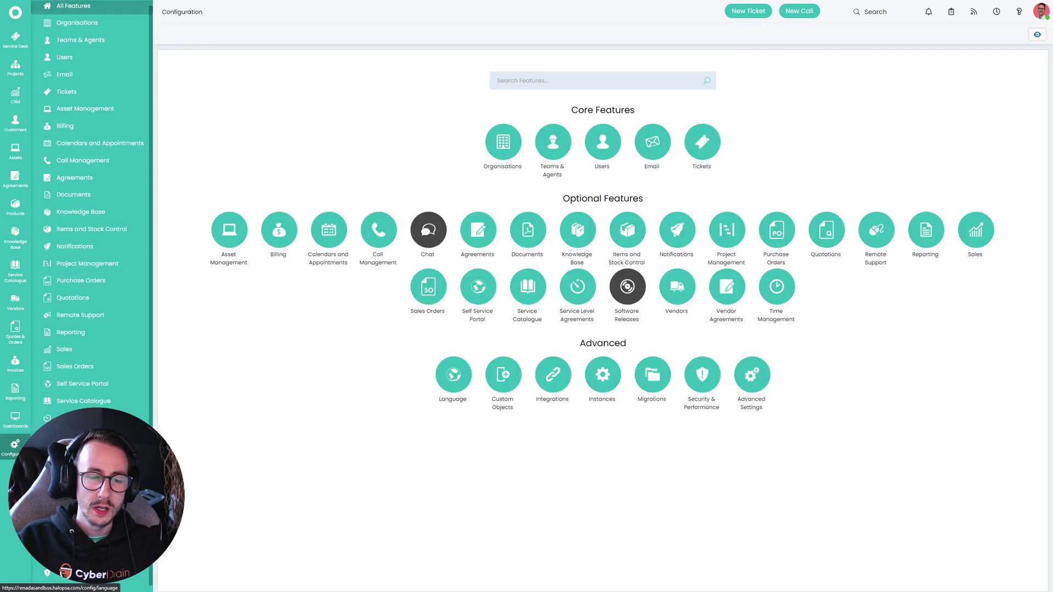
{"action": "left_click", "coordinate": [83, 430]}
{"action": "left_click", "coordinate": [626, 111]}
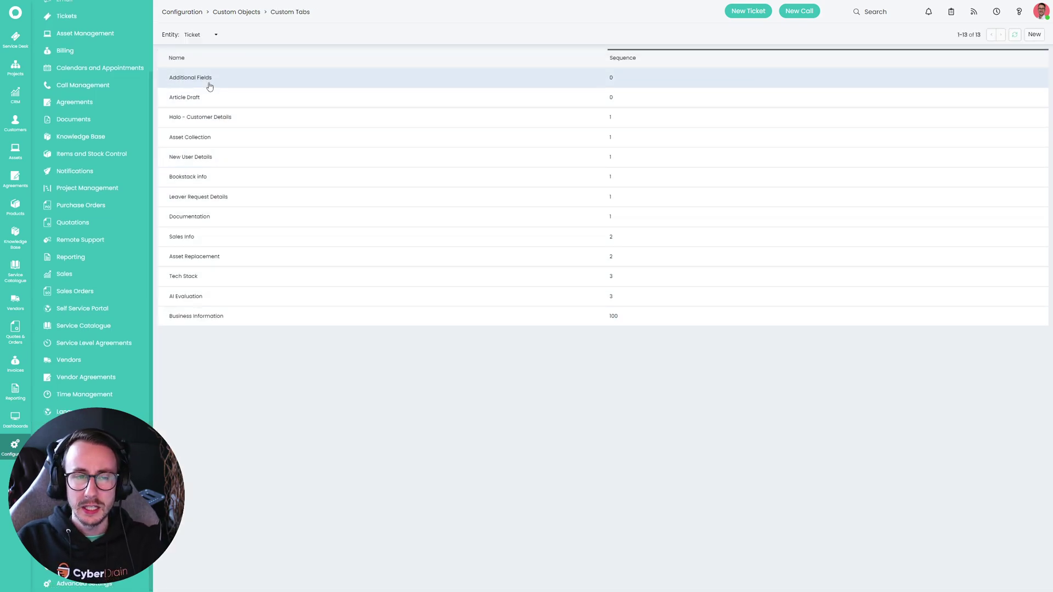
{"action": "left_click", "coordinate": [213, 39]}
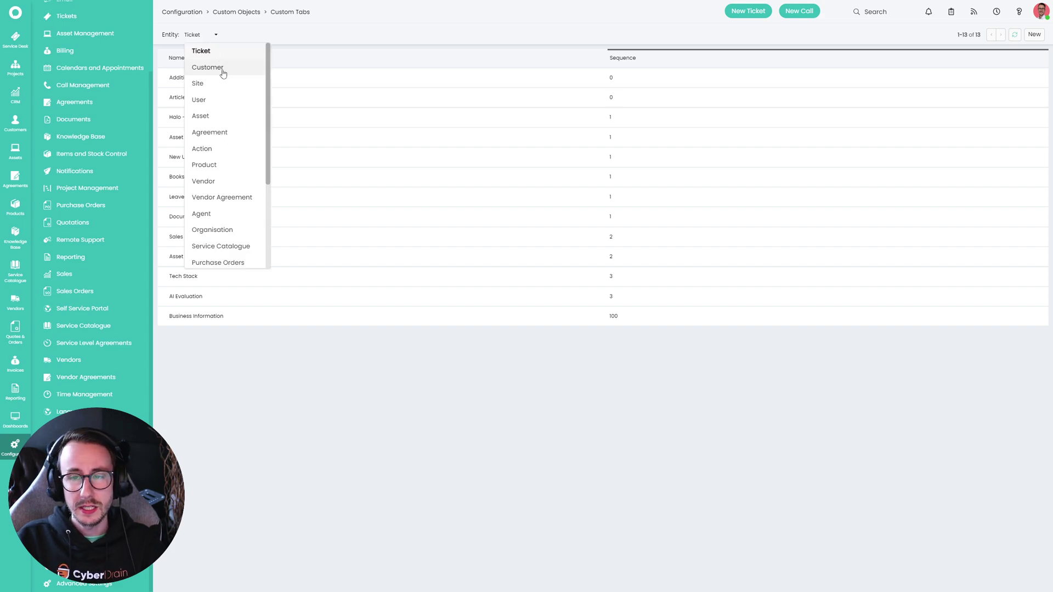
{"action": "left_click", "coordinate": [224, 73]}
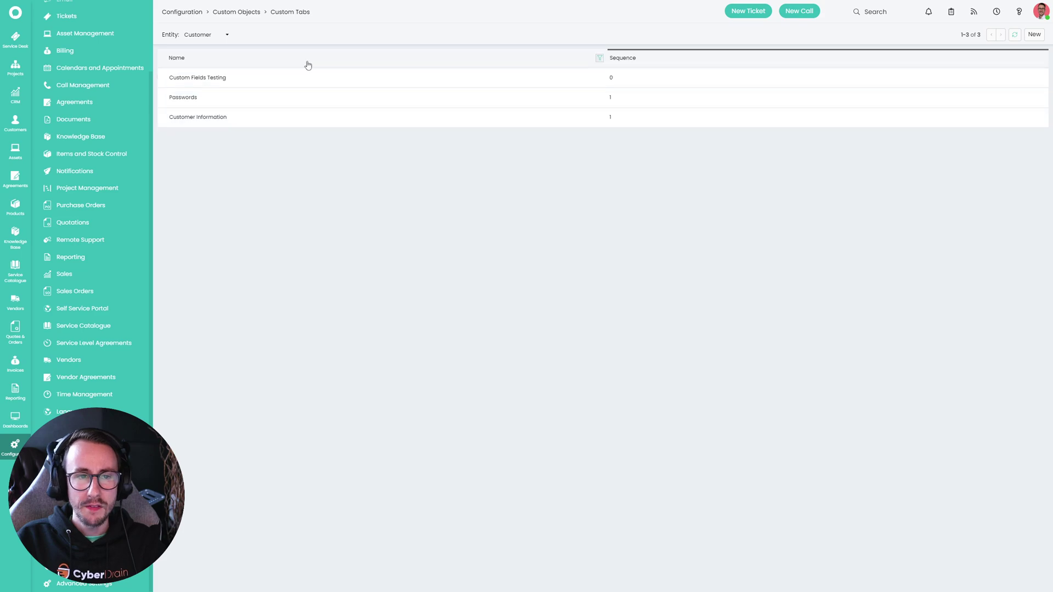
Review the Customer Information tab's five fields, then return to Contoso's customer page.
{"action": "left_click", "coordinate": [216, 120]}
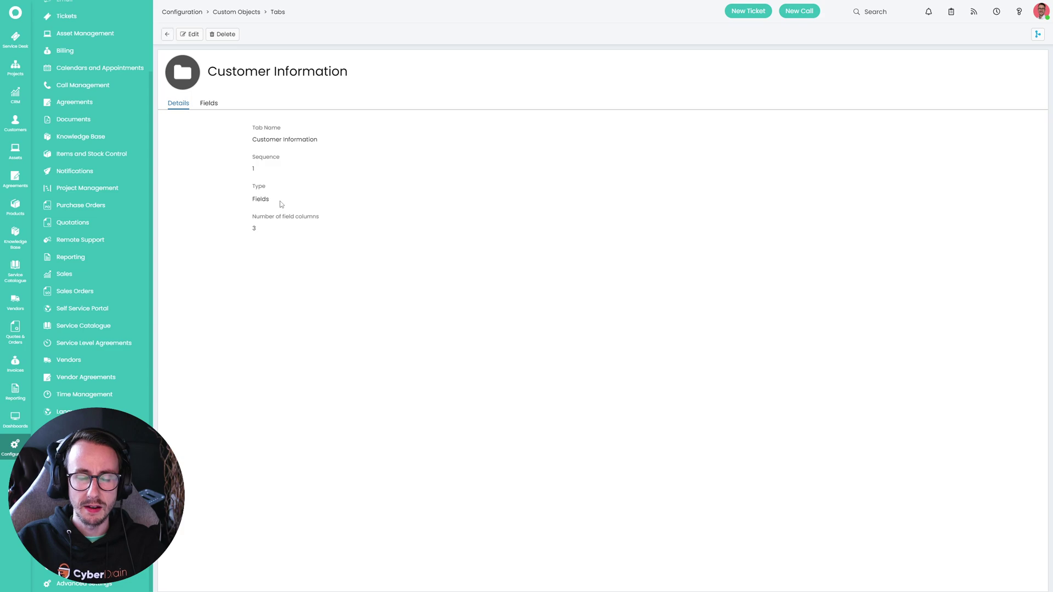
{"action": "left_click_drag", "start_coordinate": [258, 195], "coordinate": [221, 195]}
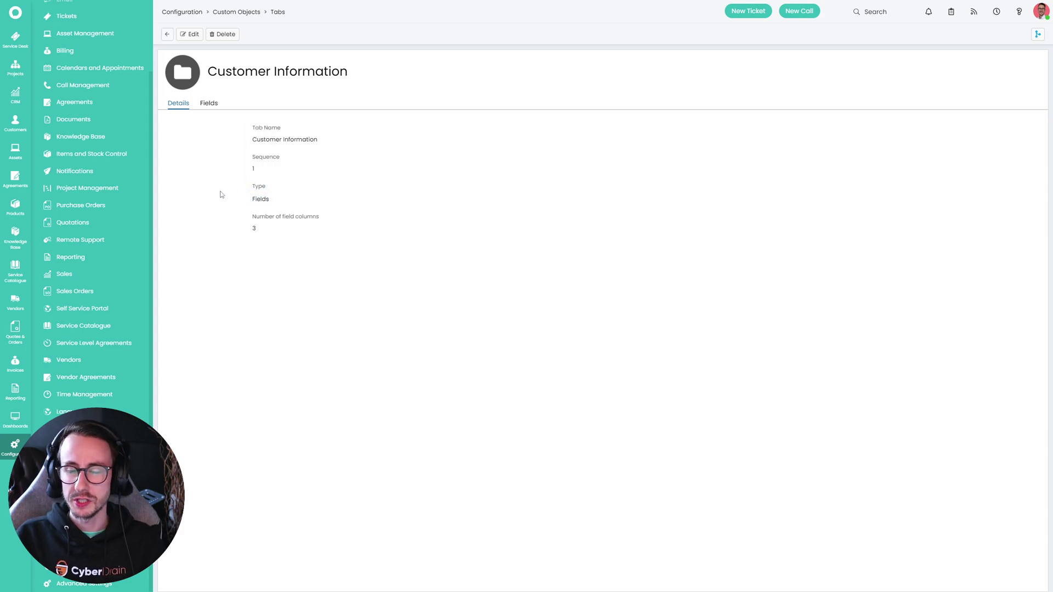
{"action": "left_click", "coordinate": [209, 103]}
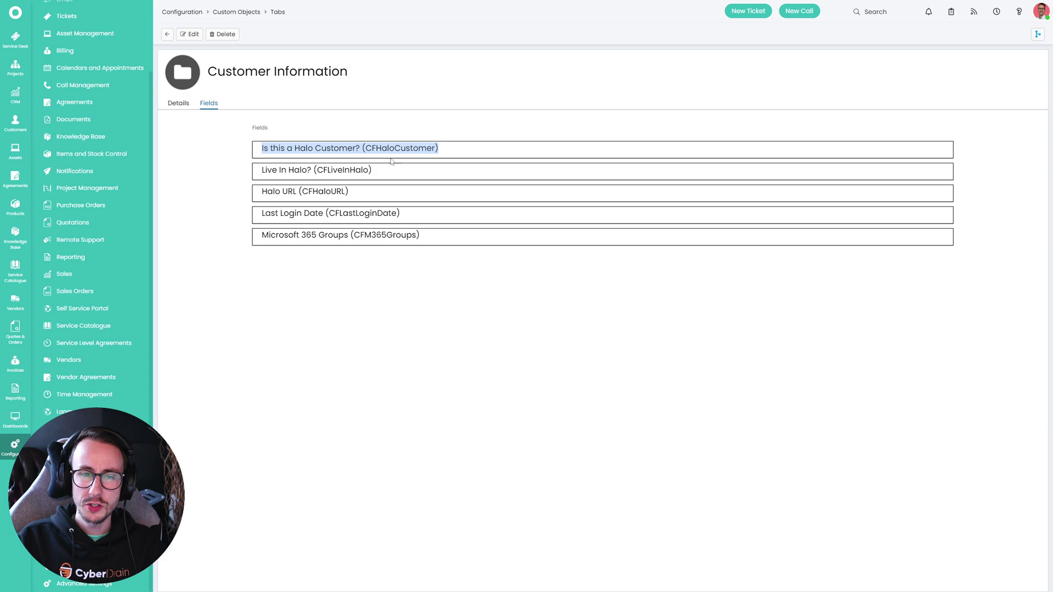
{"action": "left_click_drag", "start_coordinate": [391, 161], "coordinate": [262, 150]}
{"action": "left_click", "coordinate": [263, 150]}
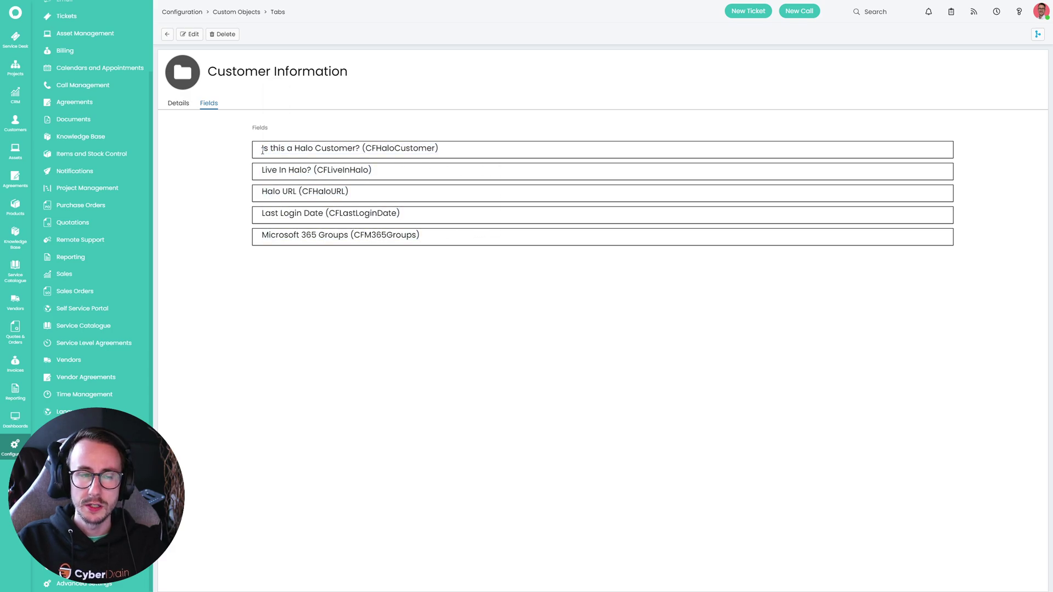
{"action": "left_click", "coordinate": [15, 123]}
Look over Contoso's Microsoft 365 Groups and the All Employees group's details.
{"action": "left_click", "coordinate": [230, 103]}
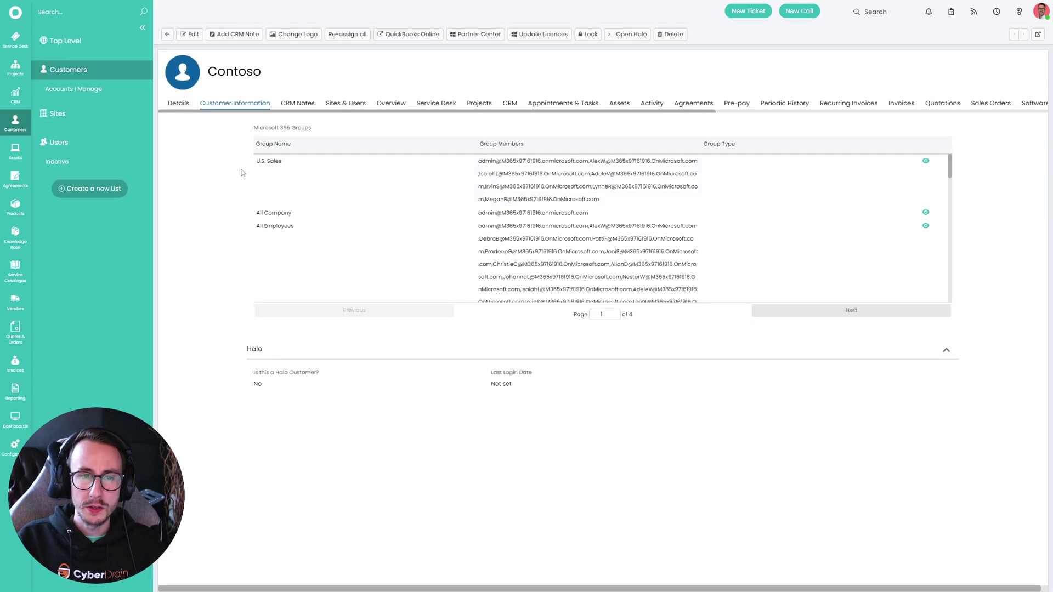
{"action": "scroll", "coordinate": [613, 236], "scroll_direction": "down", "scroll_amount": 3}
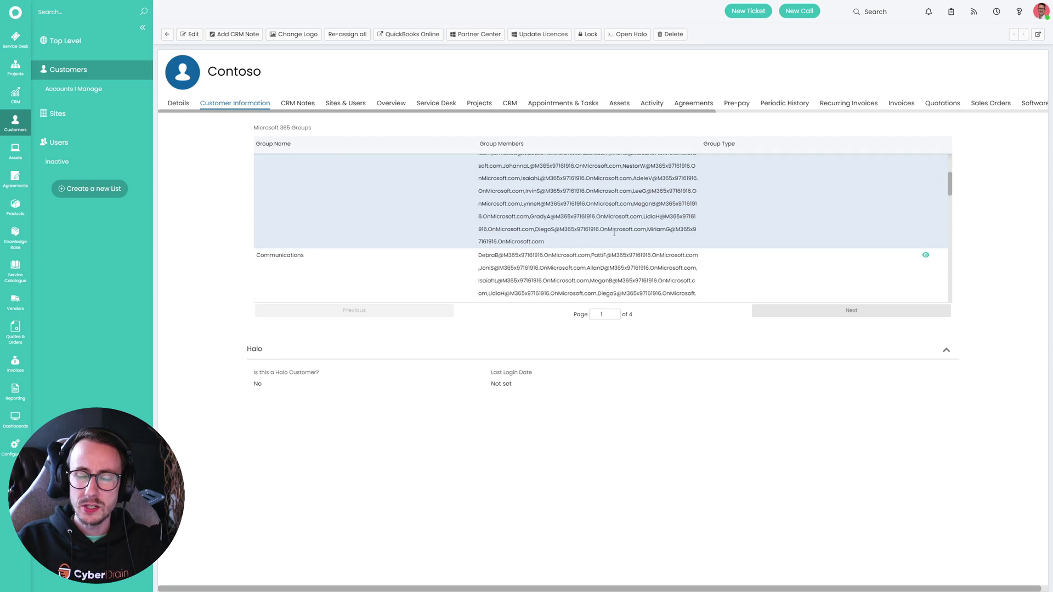
{"action": "scroll", "coordinate": [592, 220], "scroll_direction": "up", "scroll_amount": 3}
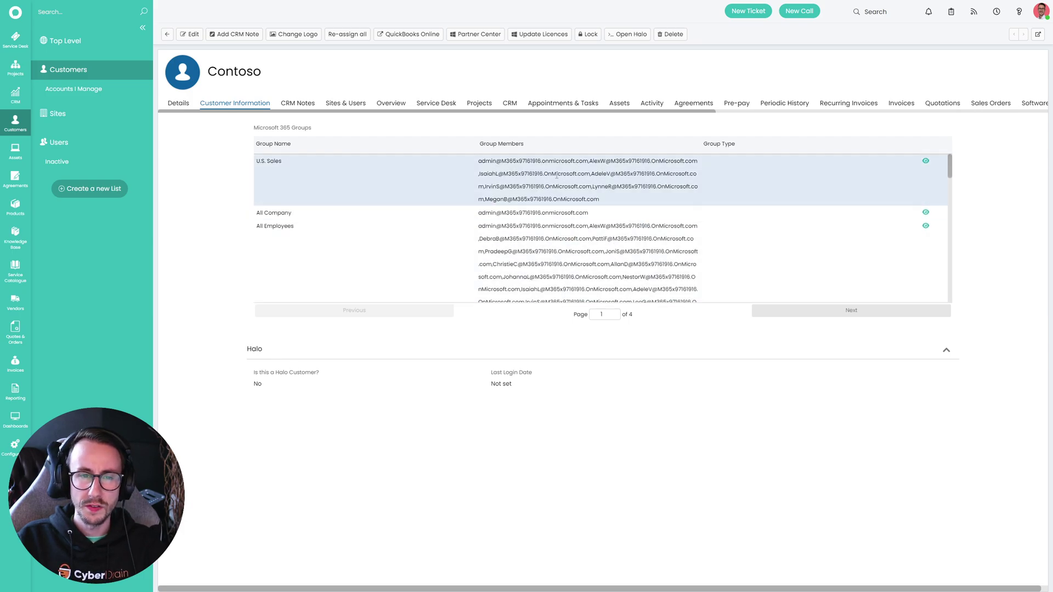
{"action": "left_click_drag", "start_coordinate": [255, 128], "coordinate": [314, 130]}
{"action": "left_click", "coordinate": [313, 130]}
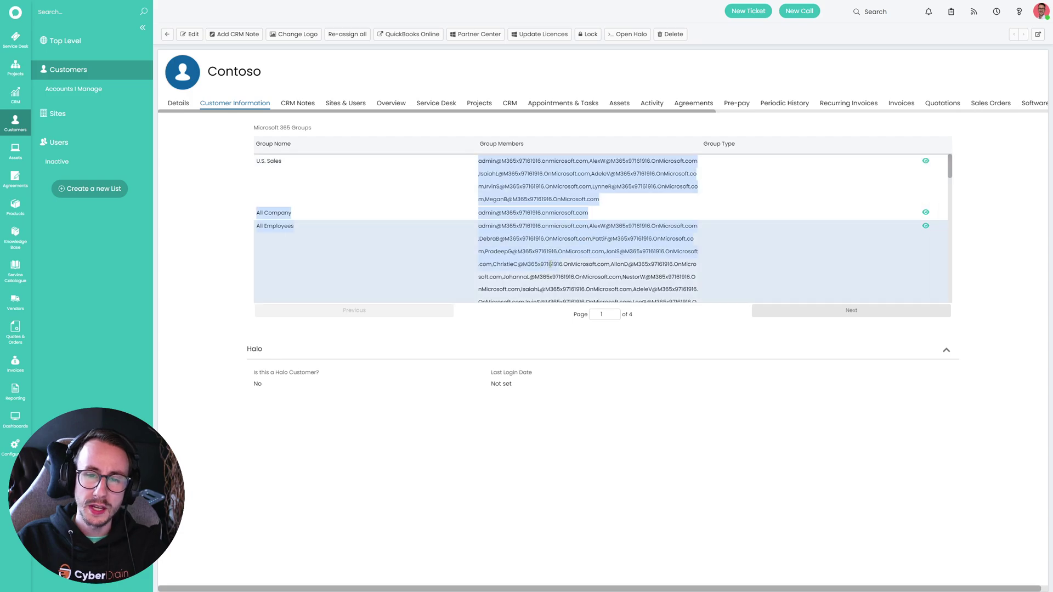
{"action": "left_click", "coordinate": [554, 230]}
{"action": "left_click", "coordinate": [424, 413]}
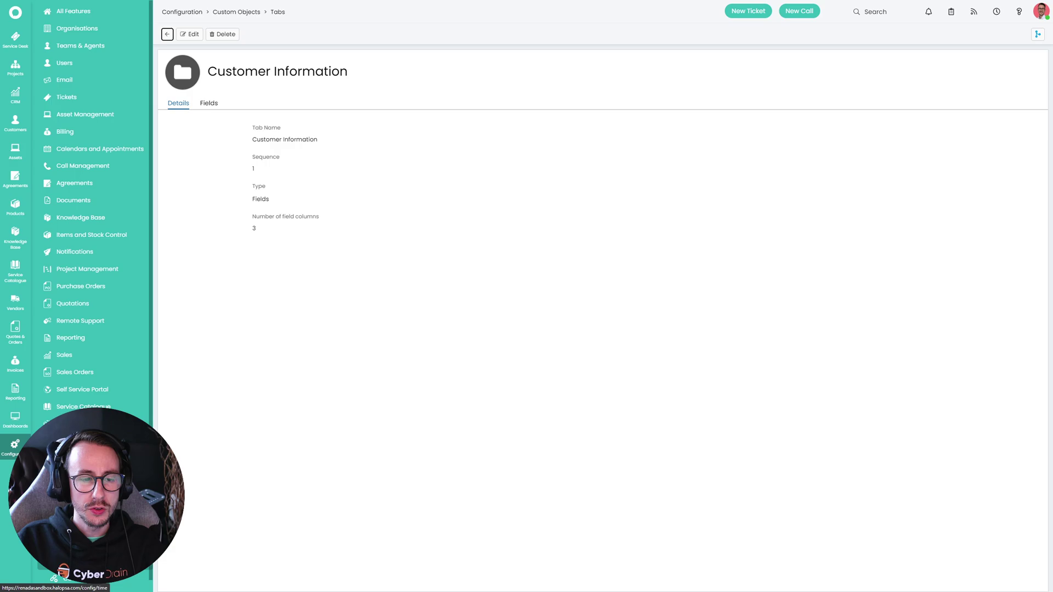
Open Advanced Settings and find the Screen Layouts section.
{"action": "scroll", "coordinate": [93, 383], "scroll_direction": "down", "scroll_amount": 5}
{"action": "left_click", "coordinate": [101, 584]}
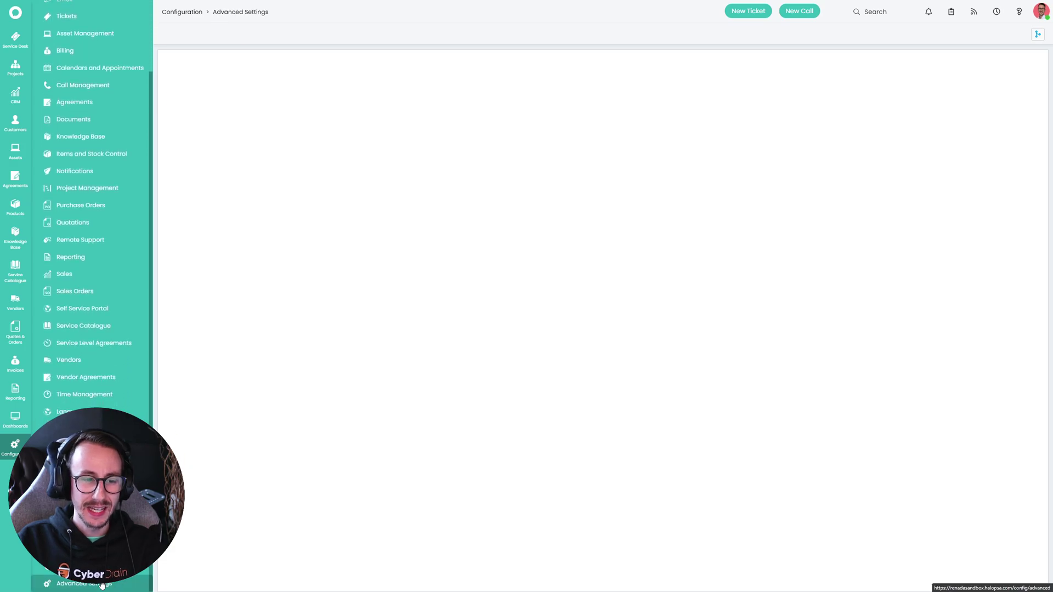
{"action": "scroll", "coordinate": [236, 466], "scroll_direction": "down", "scroll_amount": 15}
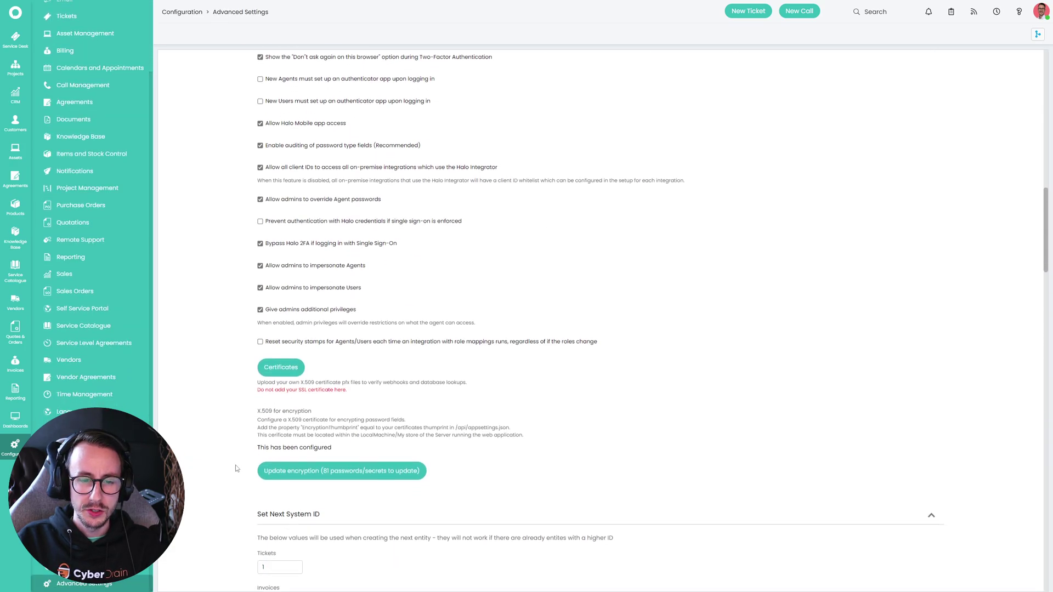
{"action": "scroll", "coordinate": [236, 467], "scroll_direction": "down", "scroll_amount": 20}
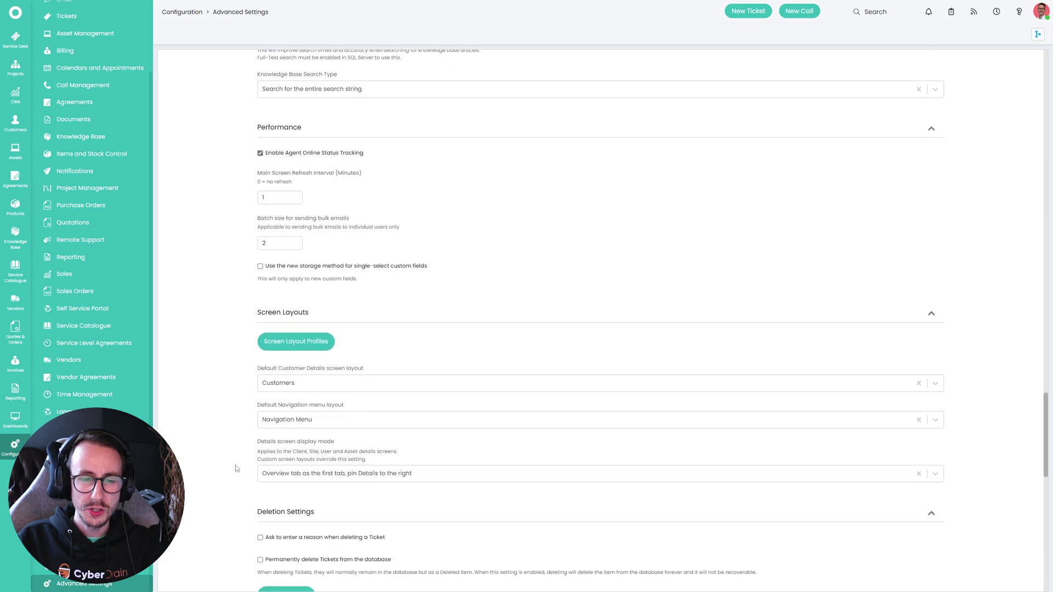
{"action": "scroll", "coordinate": [237, 468], "scroll_direction": "down", "scroll_amount": 20}
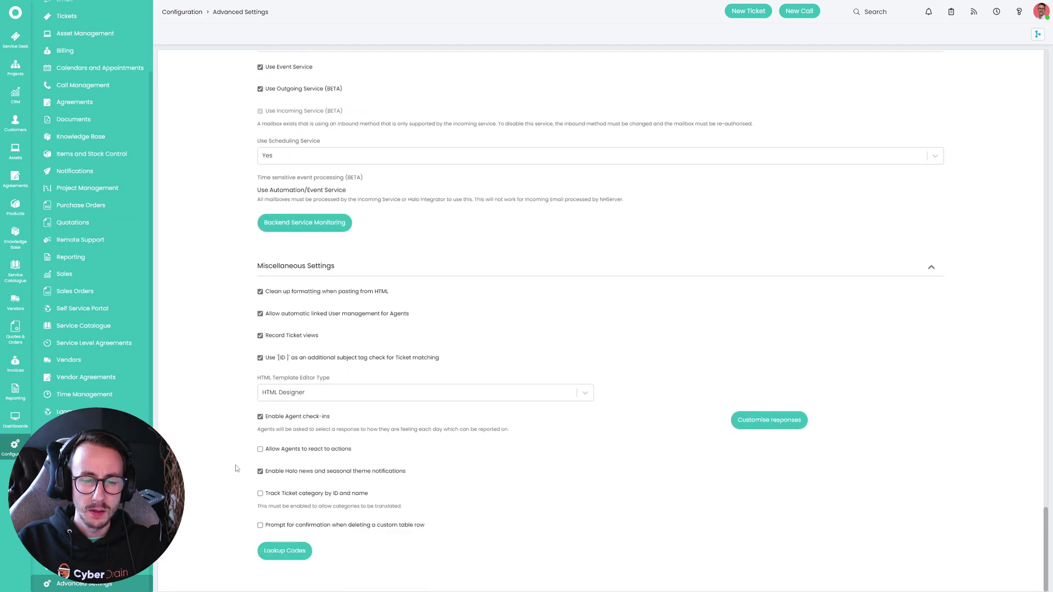
{"action": "scroll", "coordinate": [235, 466], "scroll_direction": "up", "scroll_amount": 18}
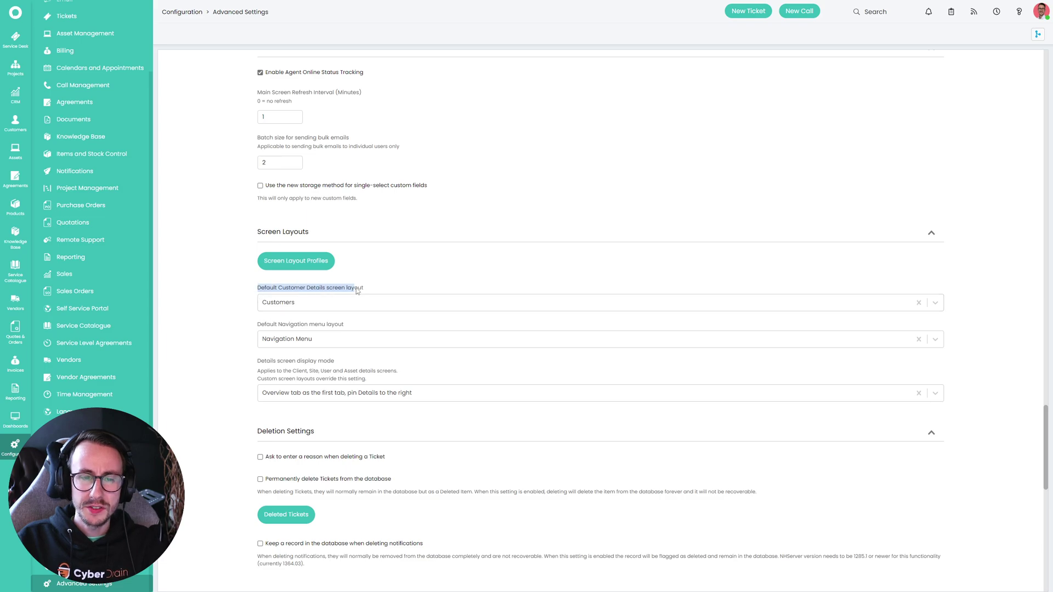
Keep Customers as the default customer details layout and Navigation Menu as the menu layout.
{"action": "left_click", "coordinate": [310, 308]}
{"action": "left_click", "coordinate": [297, 334]}
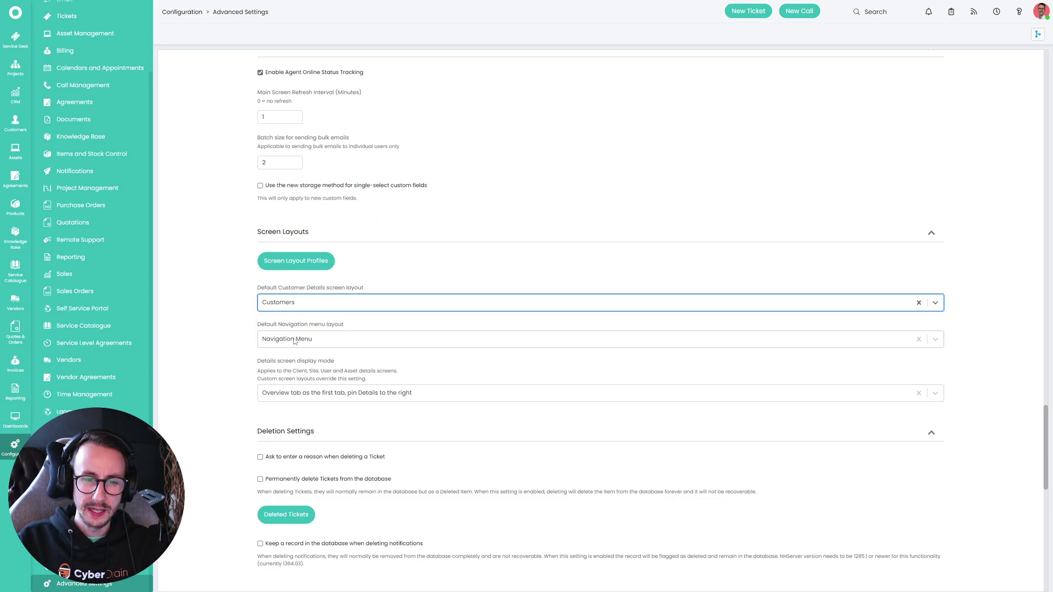
{"action": "left_click_drag", "start_coordinate": [259, 329], "coordinate": [359, 331]}
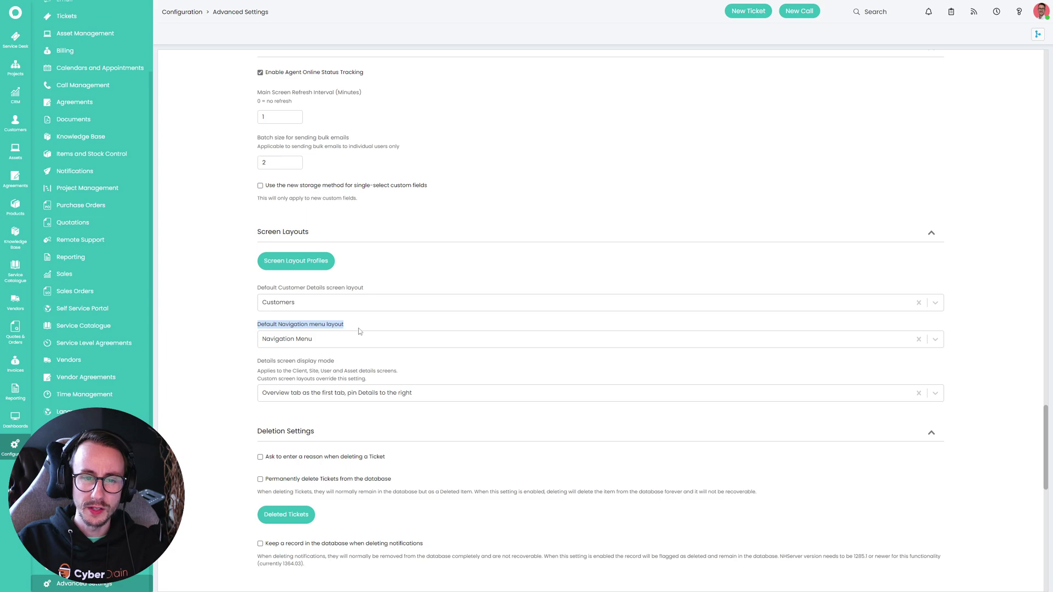
{"action": "left_click", "coordinate": [315, 341]}
{"action": "left_click", "coordinate": [301, 371]}
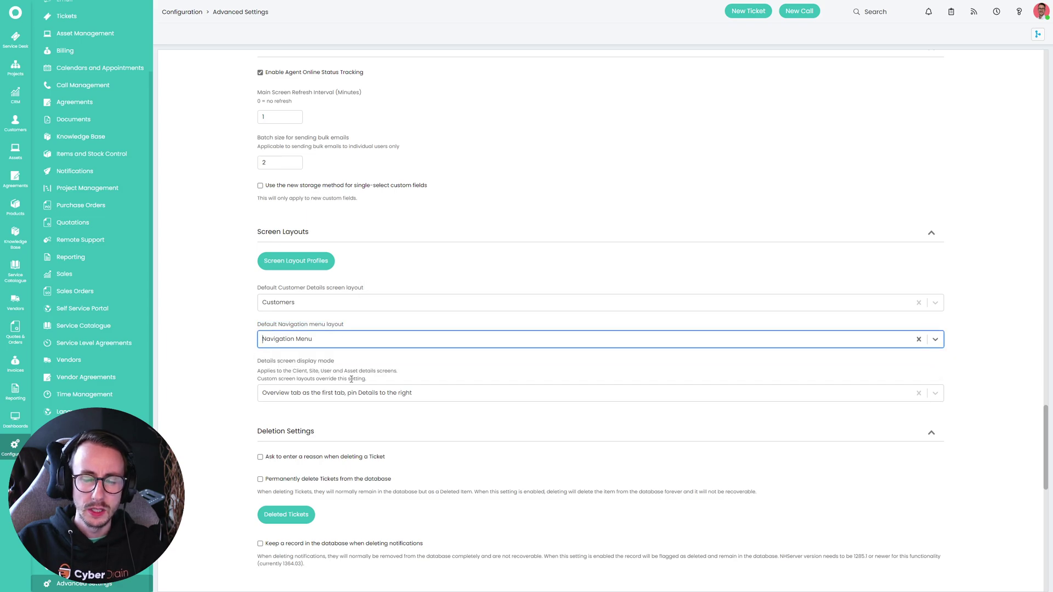
Open the Customers screen layout profile and view its tab order.
{"action": "left_click", "coordinate": [318, 262]}
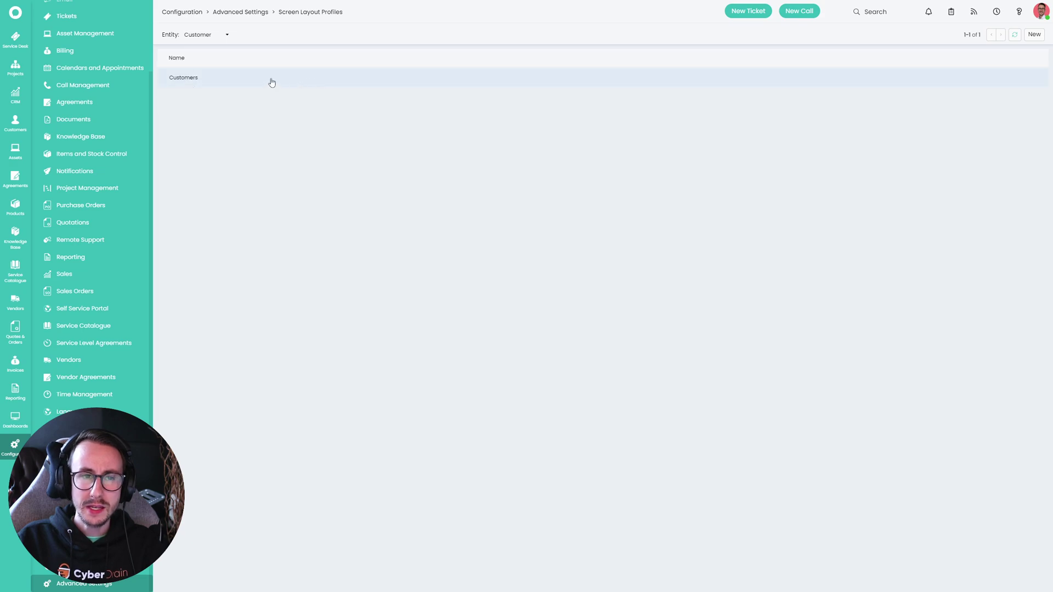
{"action": "left_click", "coordinate": [270, 82]}
{"action": "left_click_drag", "start_coordinate": [194, 34], "coordinate": [214, 99]}
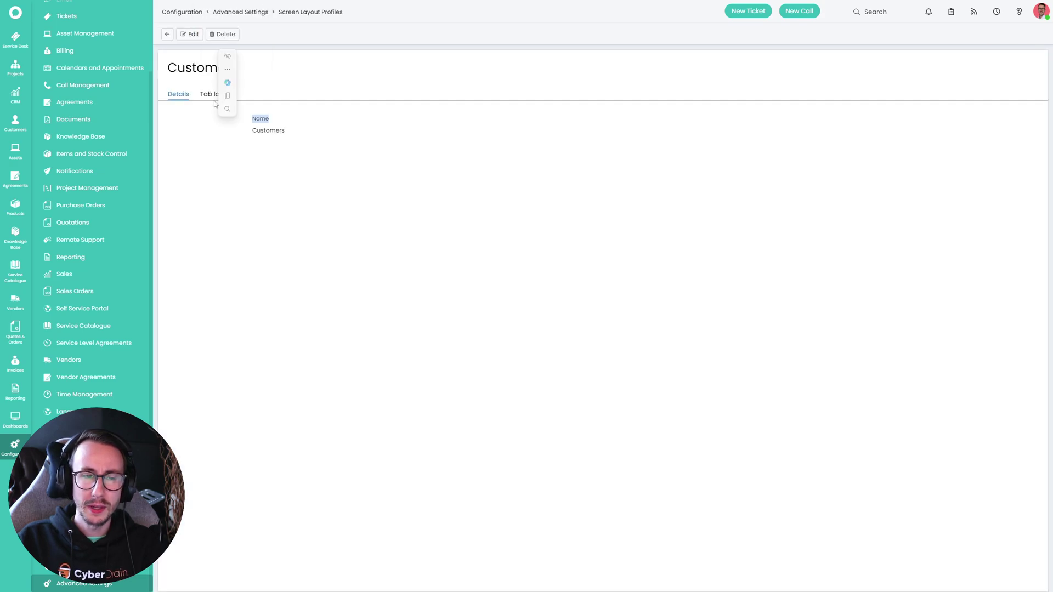
{"action": "left_click", "coordinate": [218, 94]}
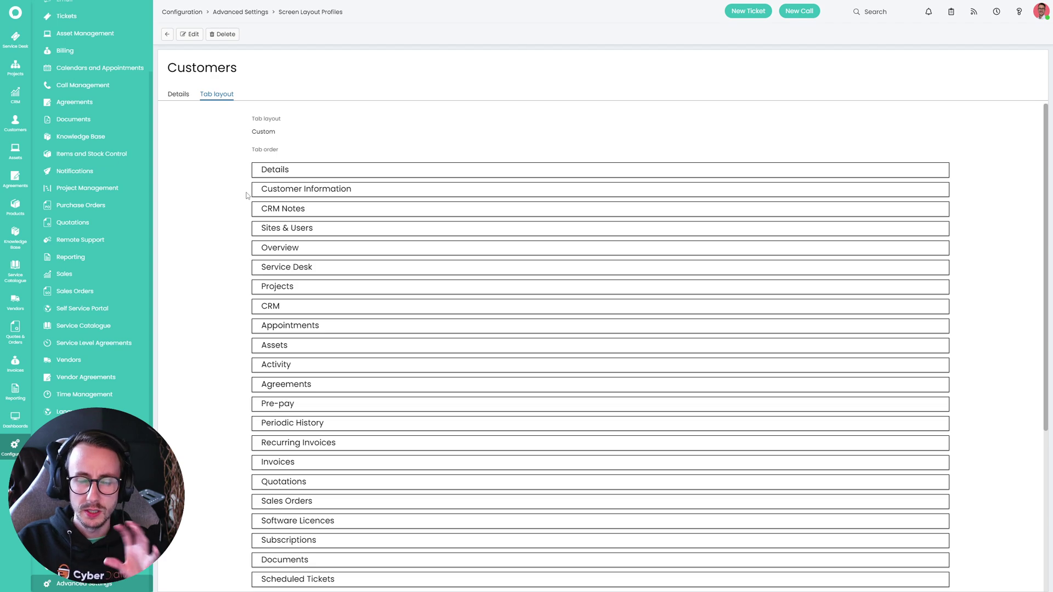
{"action": "left_click_drag", "start_coordinate": [328, 227], "coordinate": [408, 423]}
{"action": "double_click", "coordinate": [263, 171]}
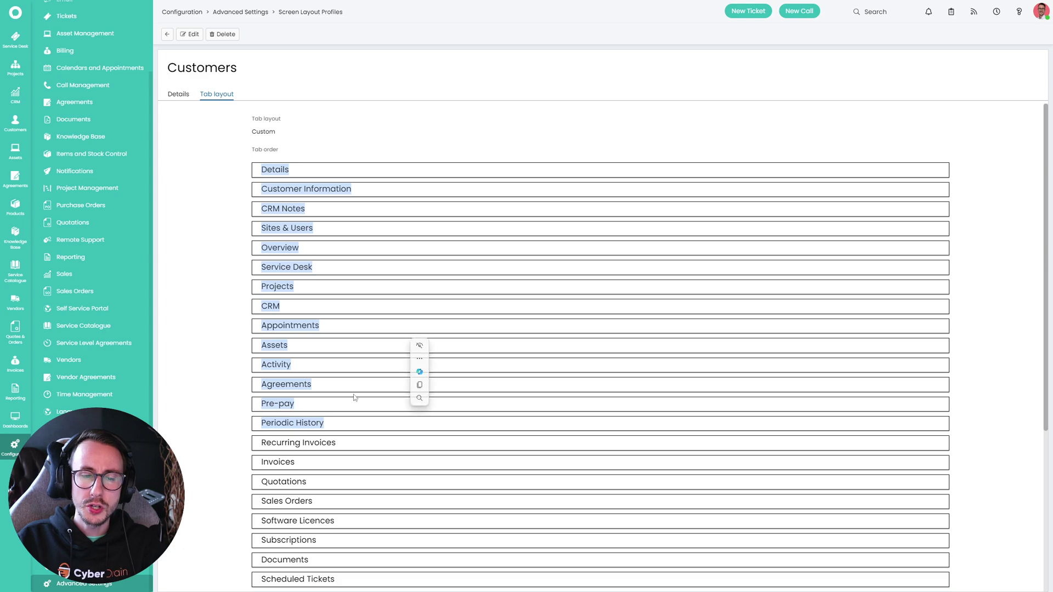
{"action": "left_click", "coordinate": [348, 388]}
{"action": "scroll", "coordinate": [348, 388], "scroll_direction": "down", "scroll_amount": 4}
{"action": "scroll", "coordinate": [340, 373], "scroll_direction": "up", "scroll_amount": 4}
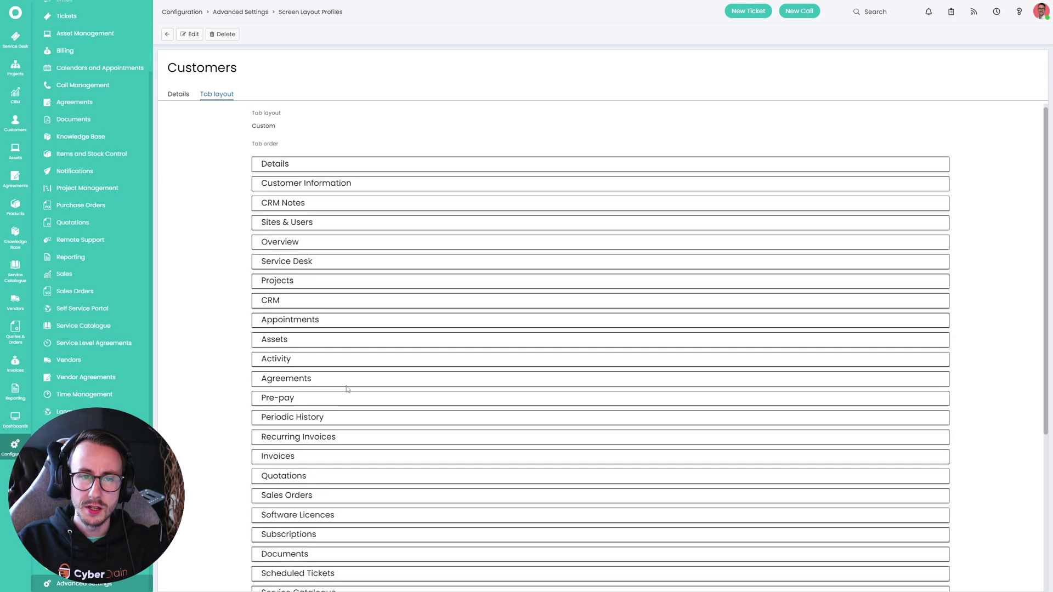
Edit the profile and set the Customer Information tab's display to Hide.
{"action": "left_click", "coordinate": [191, 34]}
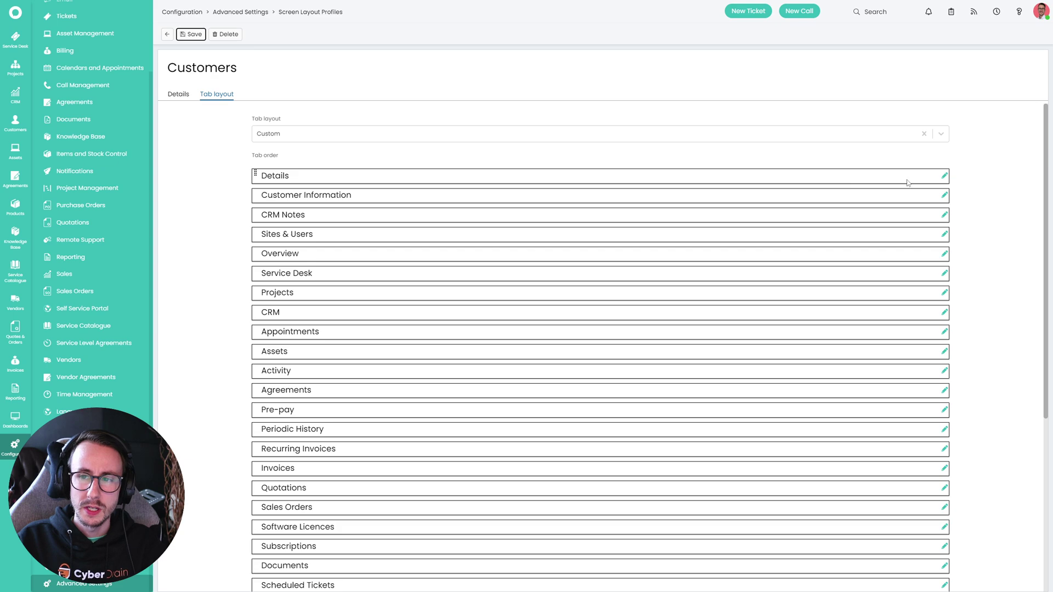
{"action": "left_click_drag", "start_coordinate": [426, 199], "coordinate": [260, 196]}
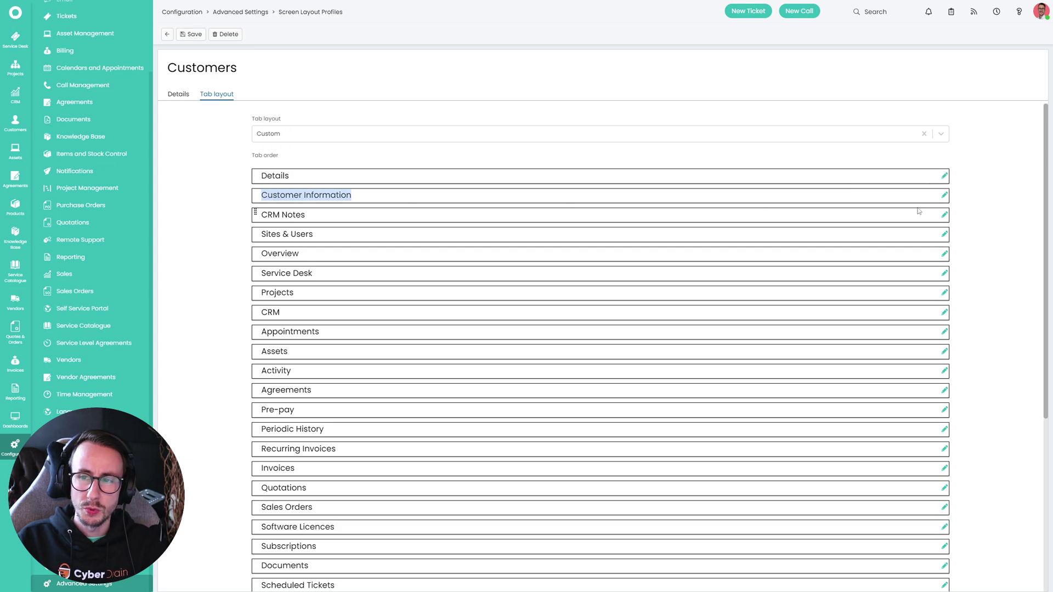
{"action": "left_click", "coordinate": [944, 195]}
{"action": "left_click", "coordinate": [512, 272]}
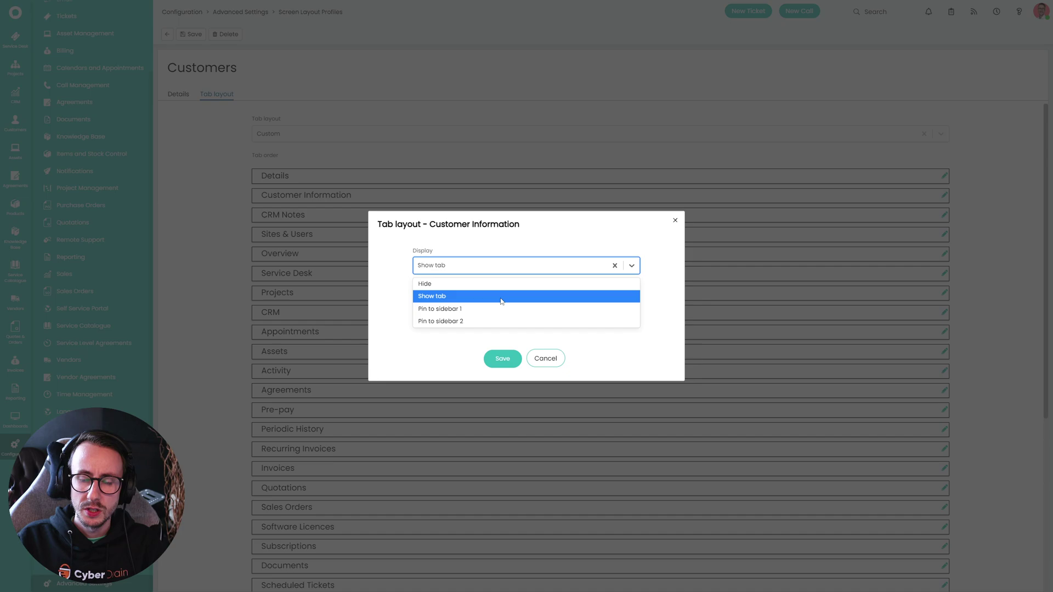
{"action": "left_click", "coordinate": [449, 283]}
{"action": "left_click", "coordinate": [500, 329]}
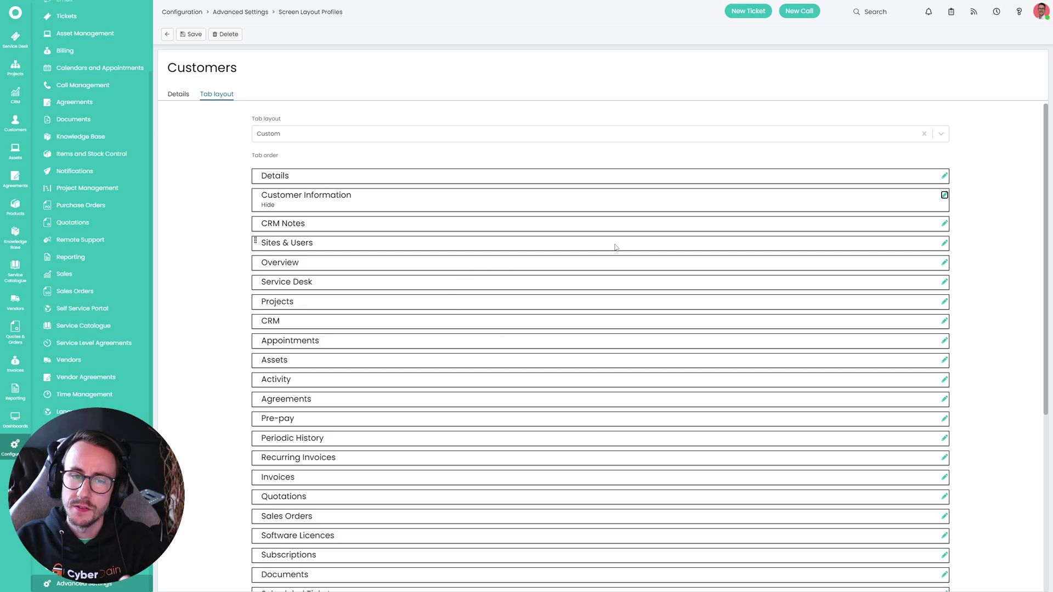
{"action": "left_click", "coordinate": [944, 195]}
{"action": "left_click", "coordinate": [463, 292]}
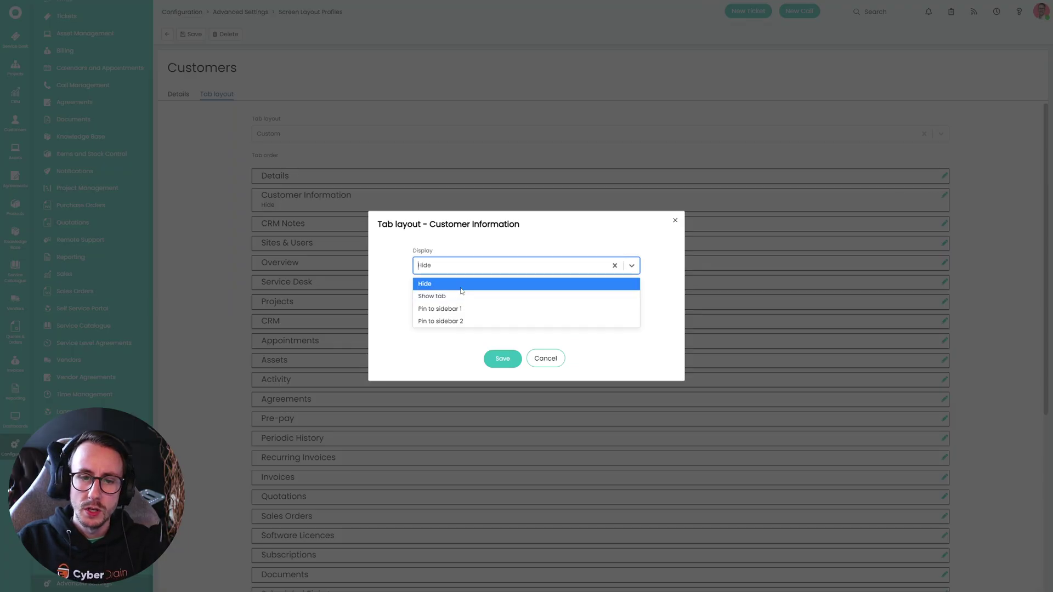
{"action": "left_click", "coordinate": [460, 283]}
{"action": "left_click", "coordinate": [500, 331]}
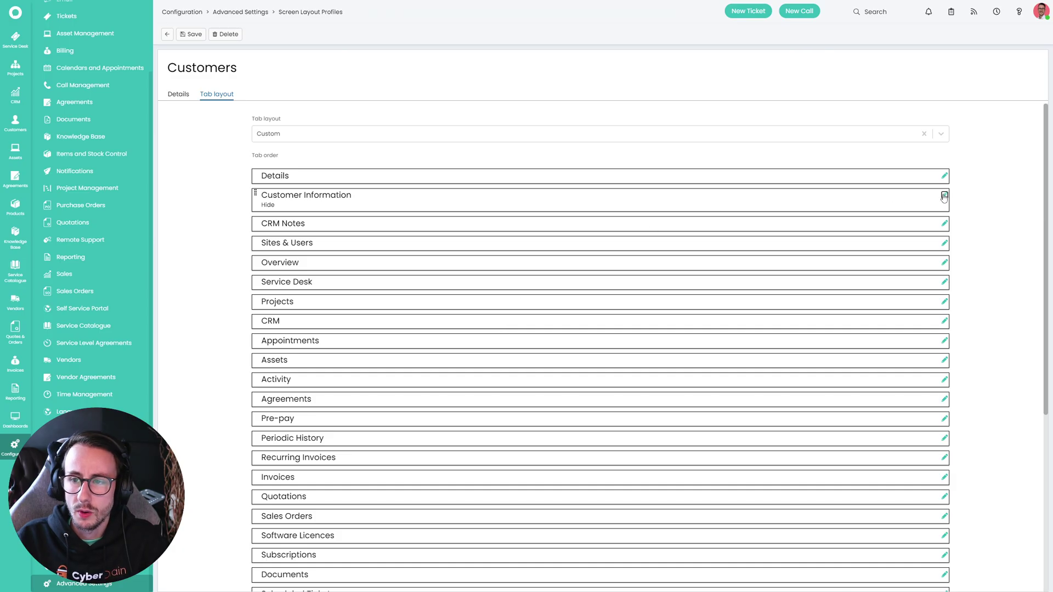
Set Customer Information back to Show tab and save the layout profile.
{"action": "left_click", "coordinate": [944, 195]}
{"action": "left_click", "coordinate": [535, 287]}
{"action": "left_click", "coordinate": [483, 296]}
{"action": "left_click", "coordinate": [488, 329]}
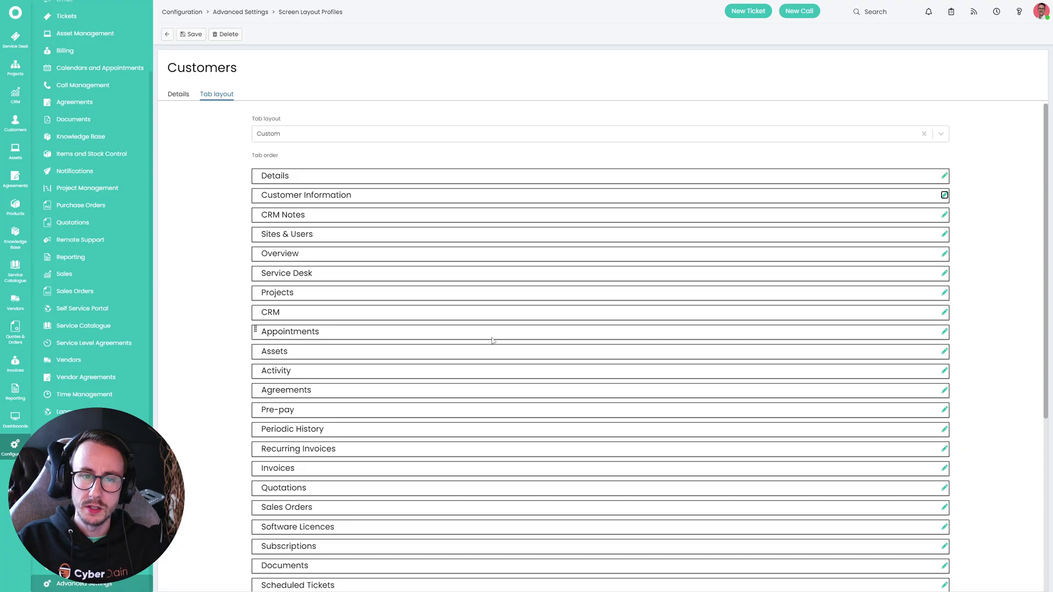
{"action": "left_click", "coordinate": [196, 36]}
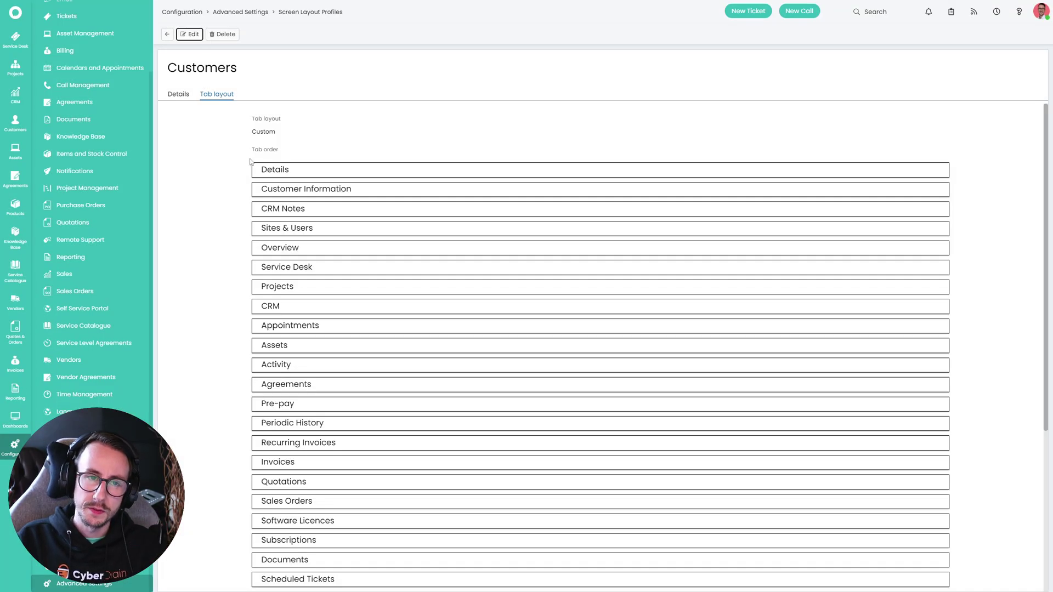
{"action": "left_click_drag", "start_coordinate": [259, 170], "coordinate": [354, 266]}
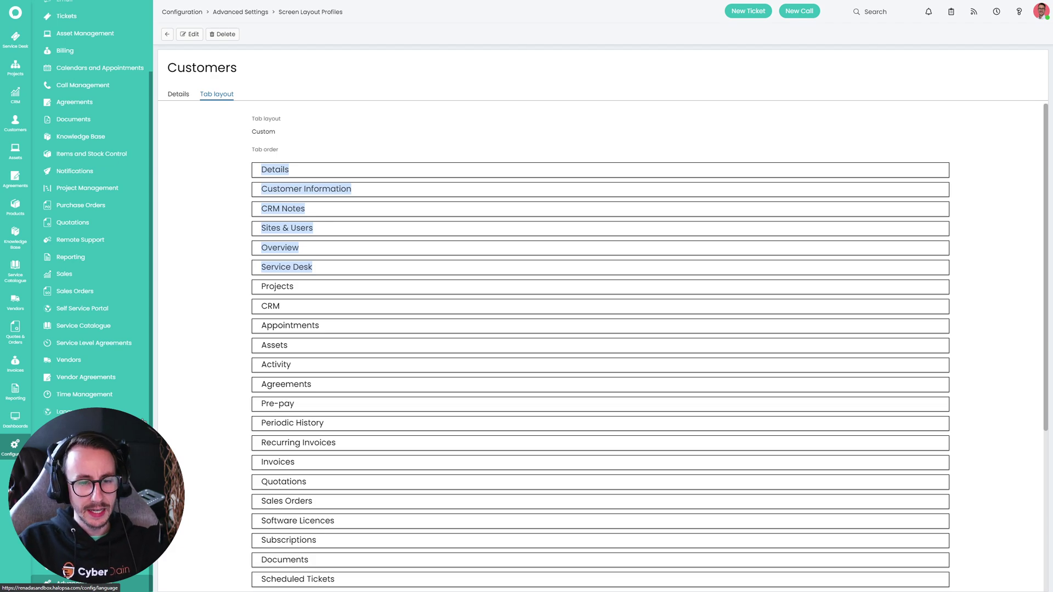
Open the Customer entity's Open Halo URL custom button and review its {$CFHaloURL} link.
{"action": "left_click", "coordinate": [82, 548]}
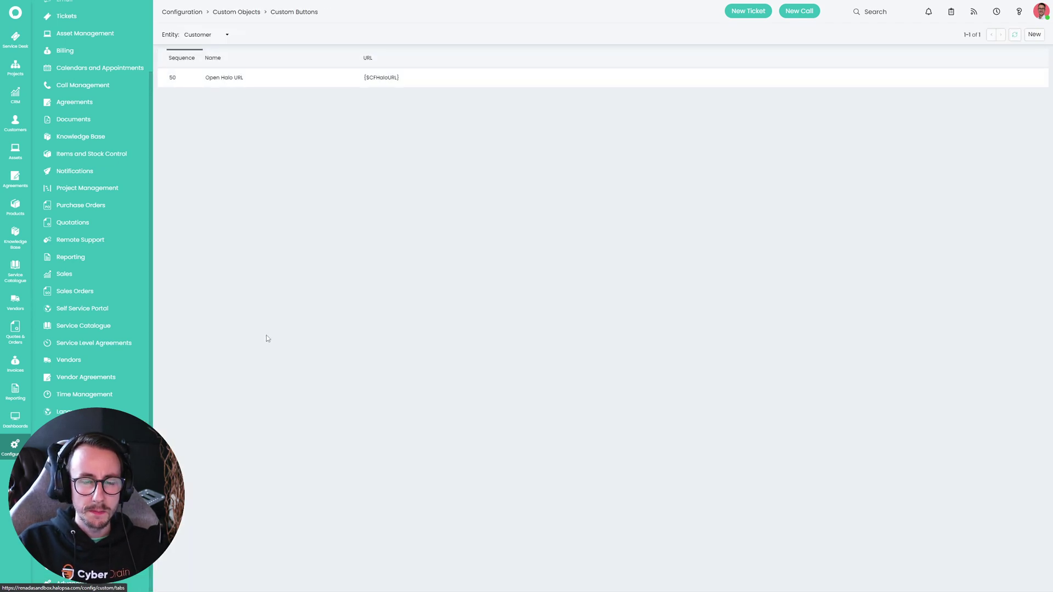
{"action": "left_click", "coordinate": [214, 37]}
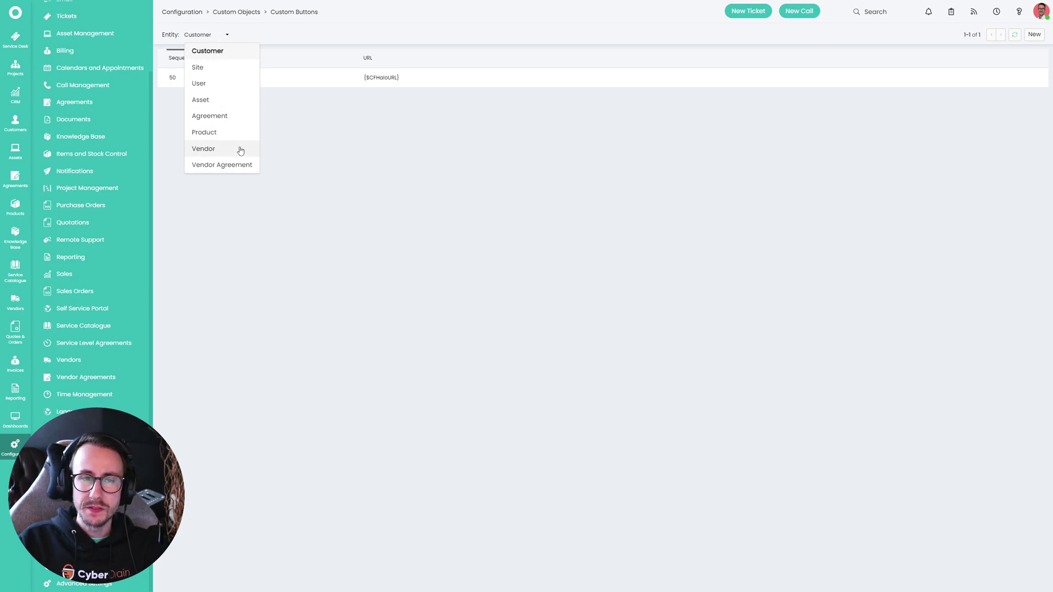
{"action": "left_click", "coordinate": [393, 216]}
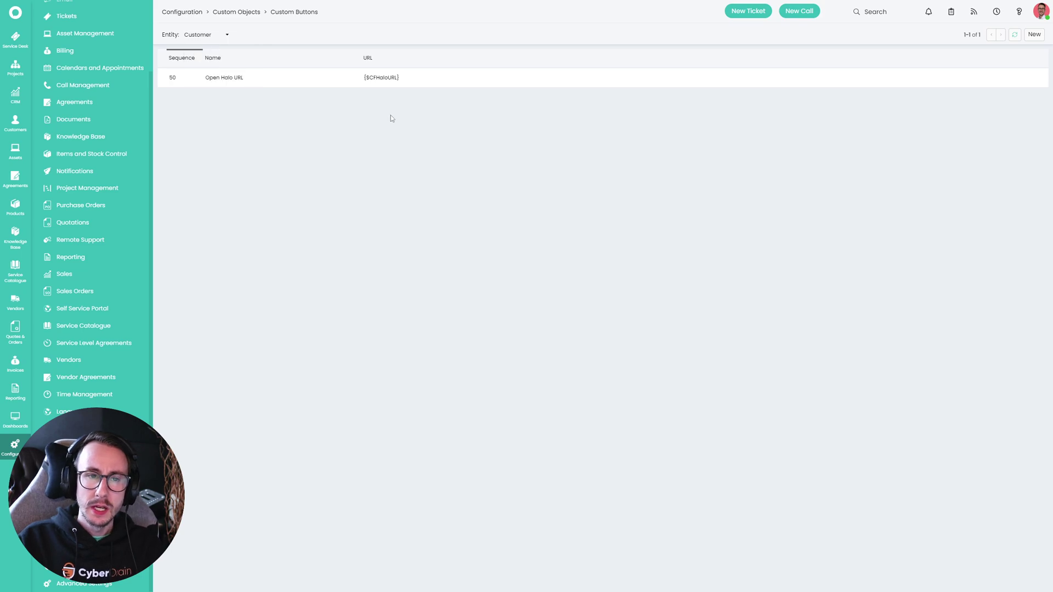
{"action": "left_click", "coordinate": [391, 81]}
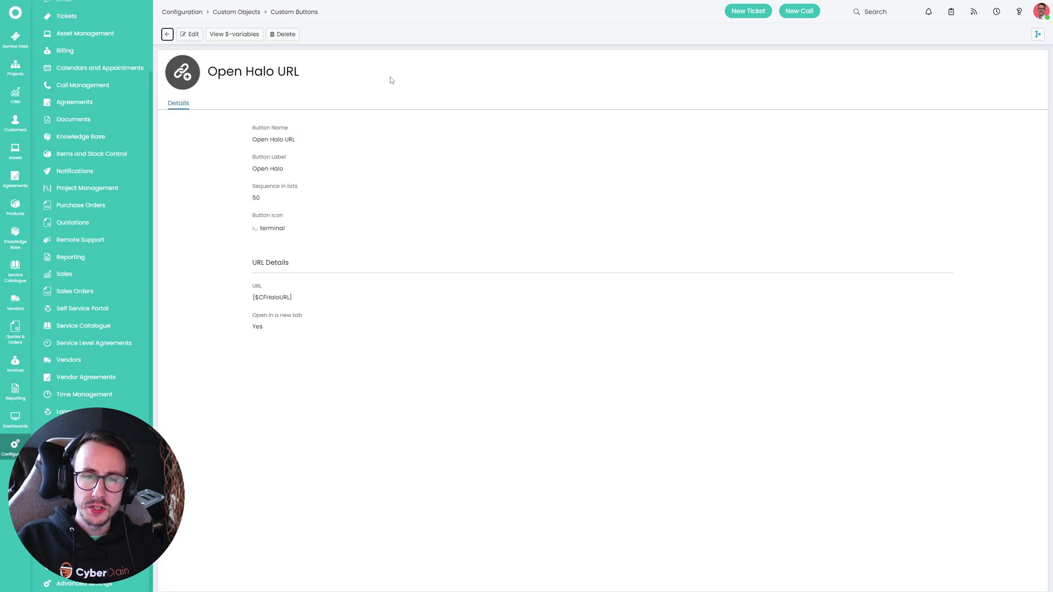
{"action": "left_click_drag", "start_coordinate": [294, 297], "coordinate": [251, 300]}
{"action": "left_click", "coordinate": [299, 307]}
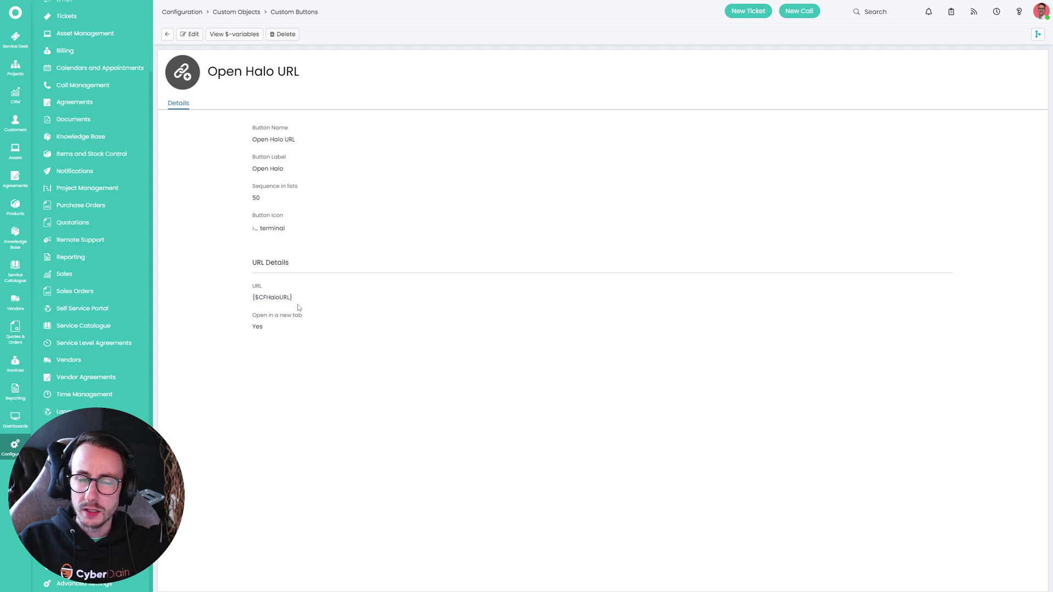
{"action": "left_click", "coordinate": [16, 122]}
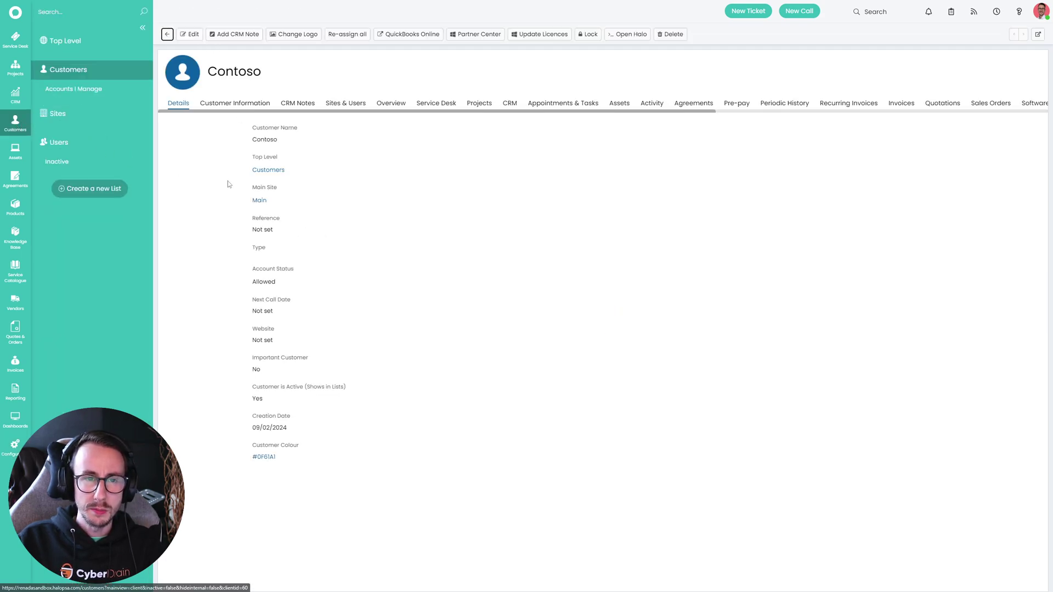
{"action": "left_click", "coordinate": [234, 104]}
{"action": "left_click", "coordinate": [190, 34]}
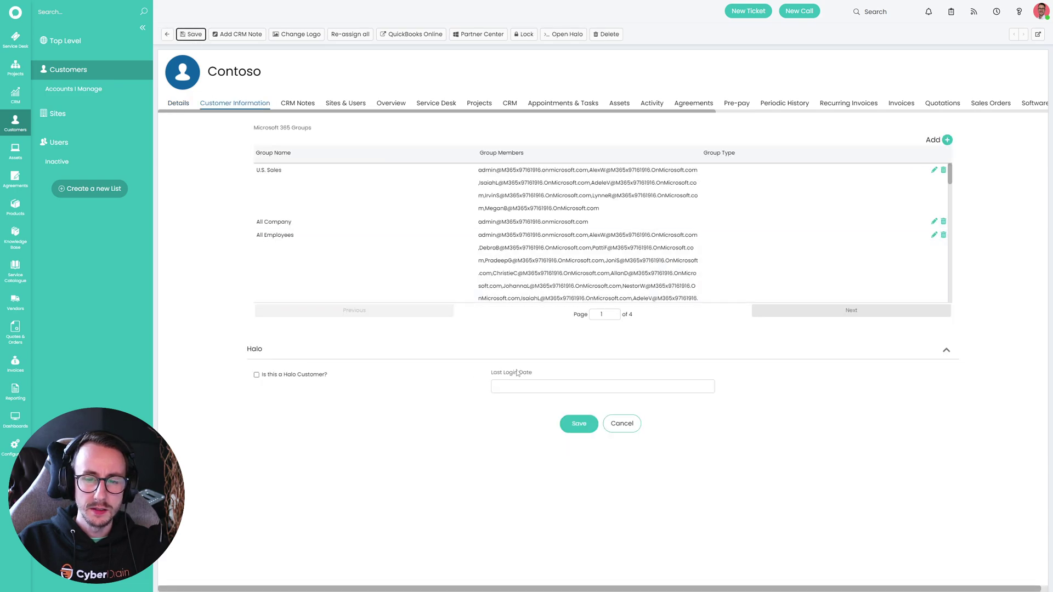
{"action": "left_click", "coordinate": [305, 374]}
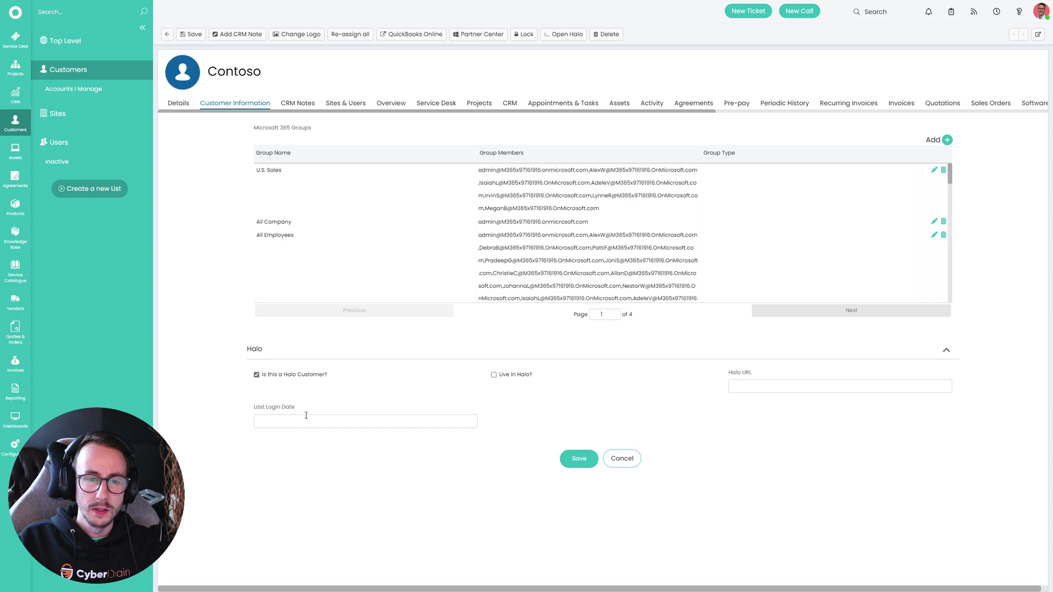
{"action": "left_click", "coordinate": [800, 384]}
{"action": "type", "text": "ht"}
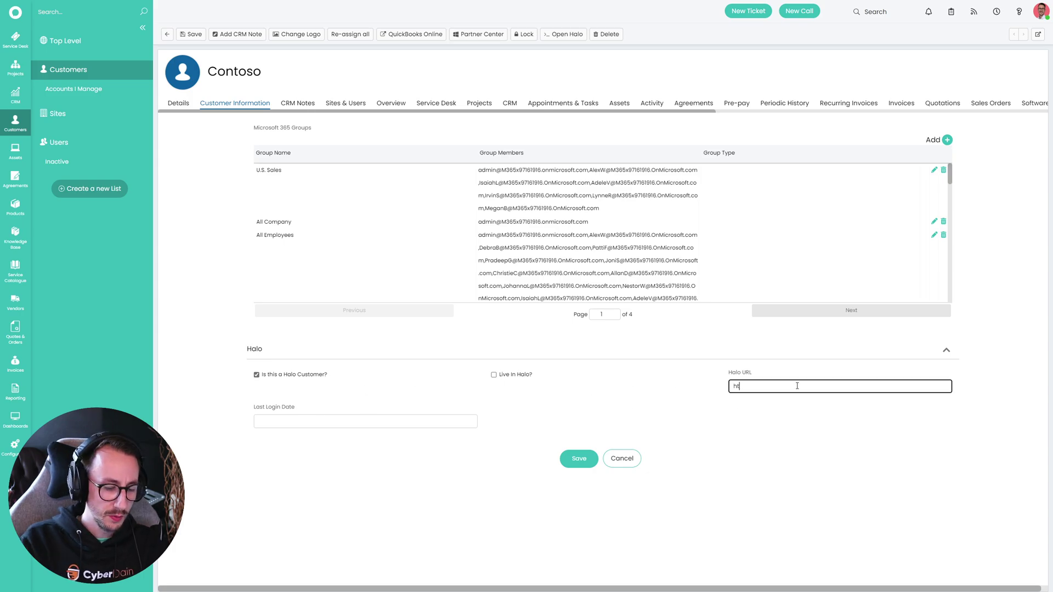
{"action": "type", "text": "tps://renada.h"}
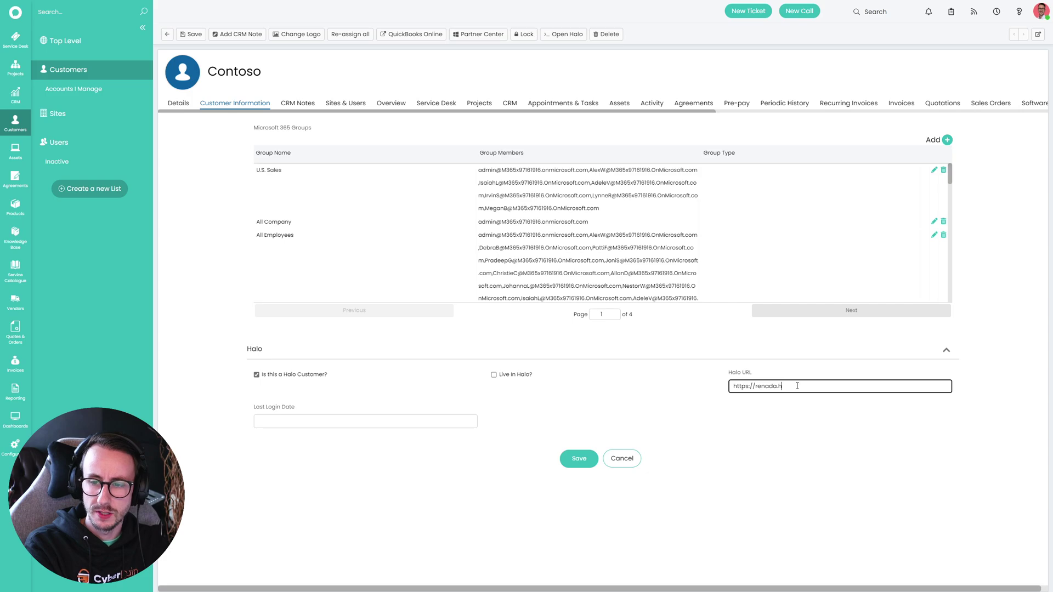
{"action": "type", "text": "alopsa.com"}
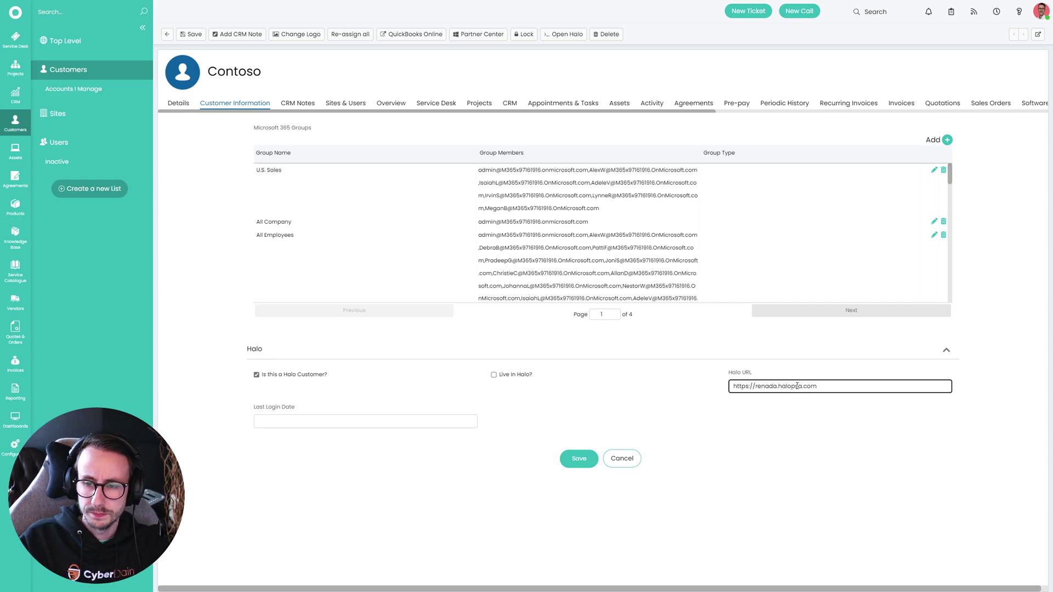
{"action": "left_click", "coordinate": [587, 459]}
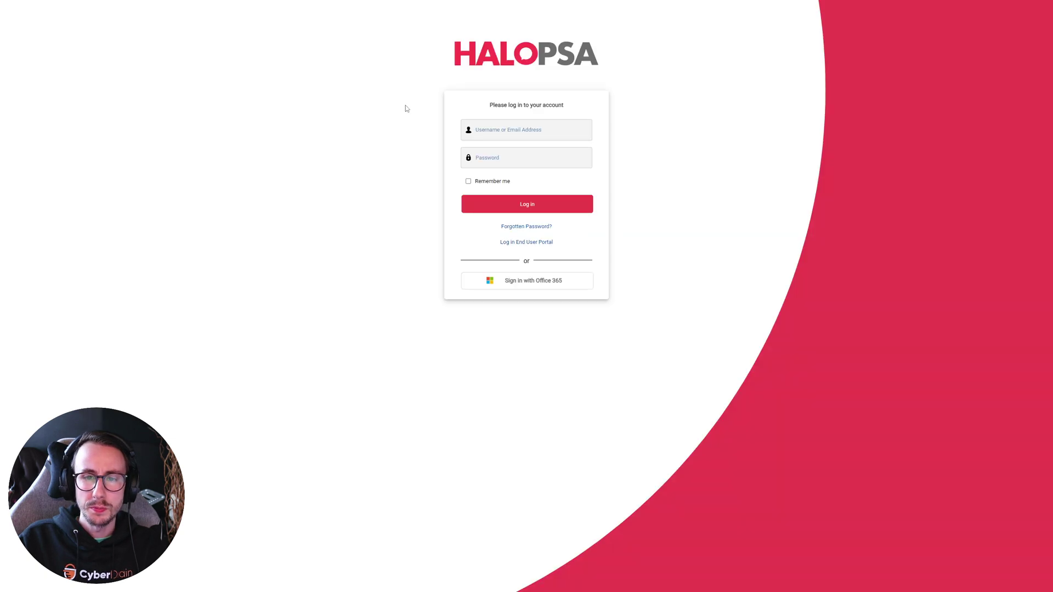
Close the HaloPSA - Login browser tab and return the browser to full screen.
{"action": "mouse_move", "coordinate": [492, 4]}
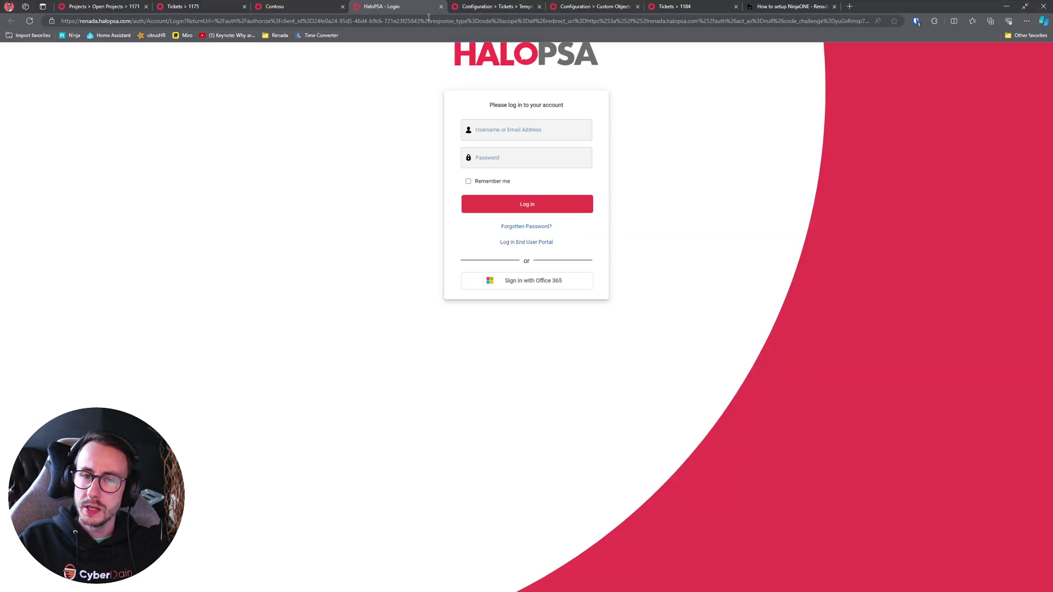
{"action": "left_click", "coordinate": [441, 7]}
{"action": "left_click", "coordinate": [206, 205]}
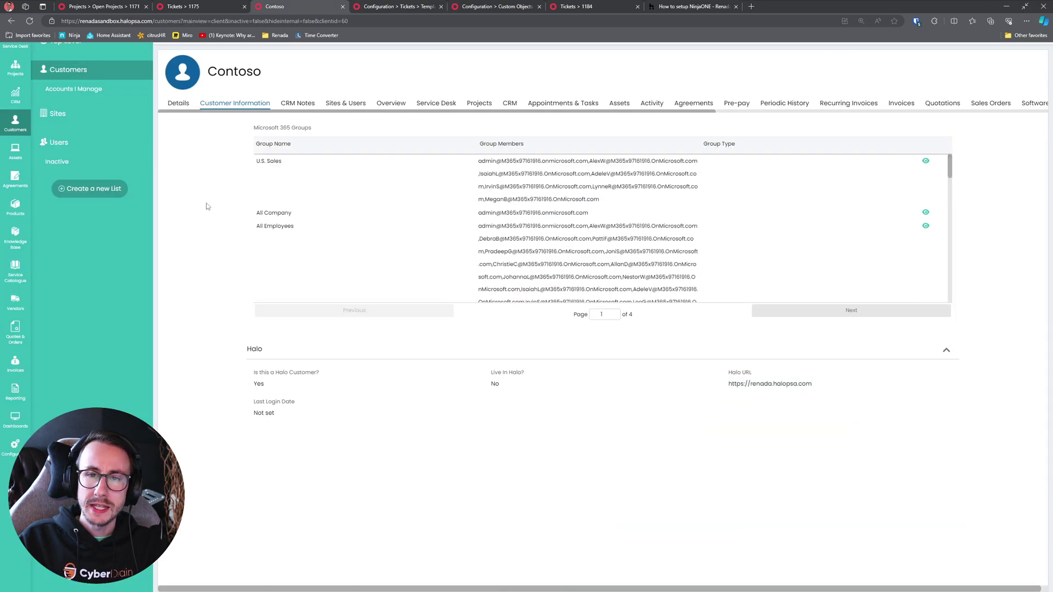
{"action": "key", "text": "F11"}
{"action": "key", "text": "F11"}
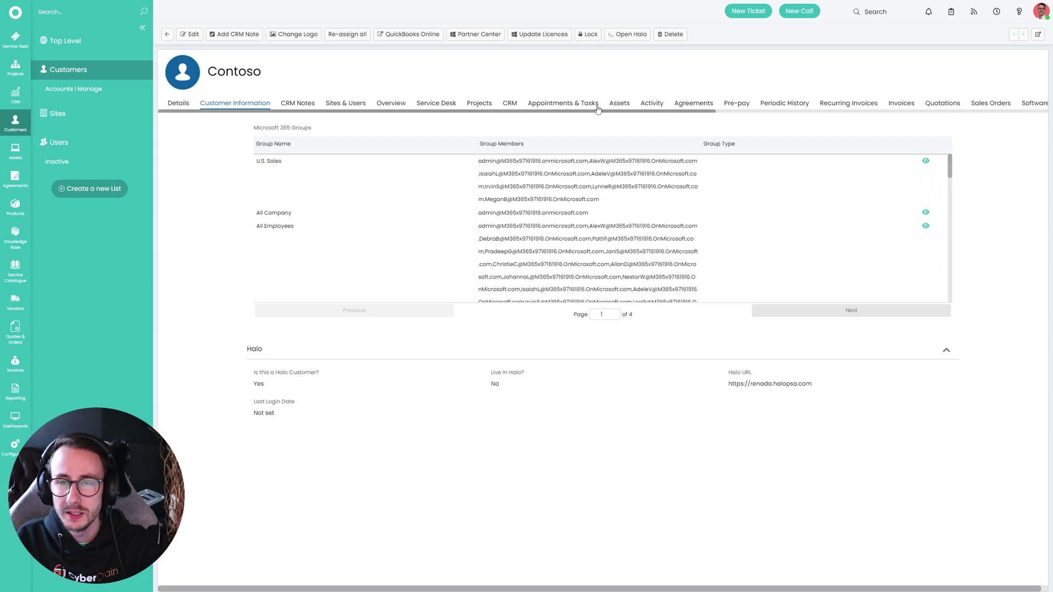
Go back to the Open Halo URL button, then list the 13 Ticket custom tabs.
{"action": "key", "text": "alt+Left"}
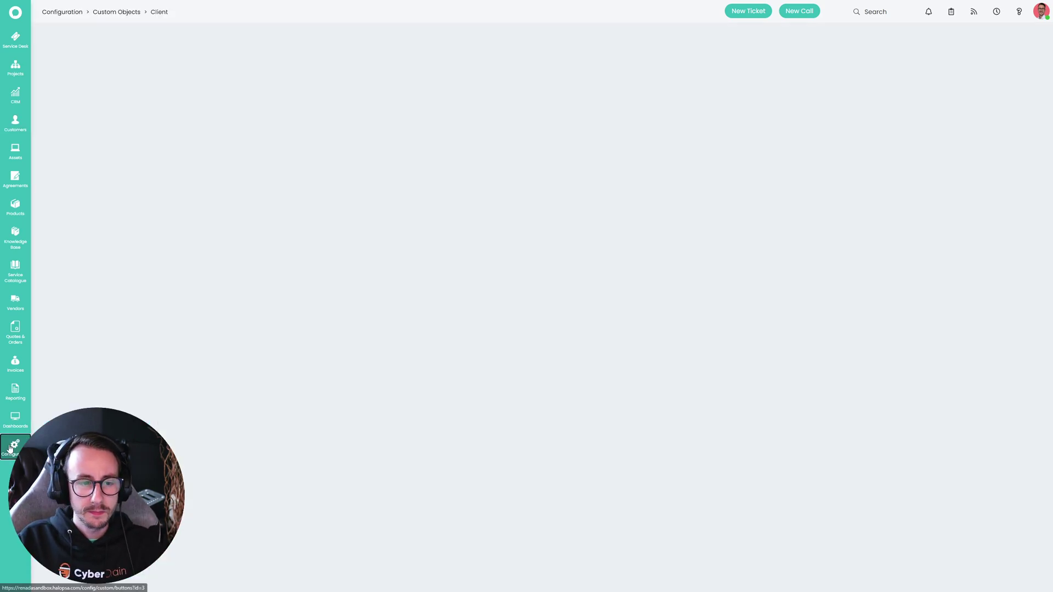
{"action": "scroll", "coordinate": [93, 297], "scroll_direction": "down", "scroll_amount": 2}
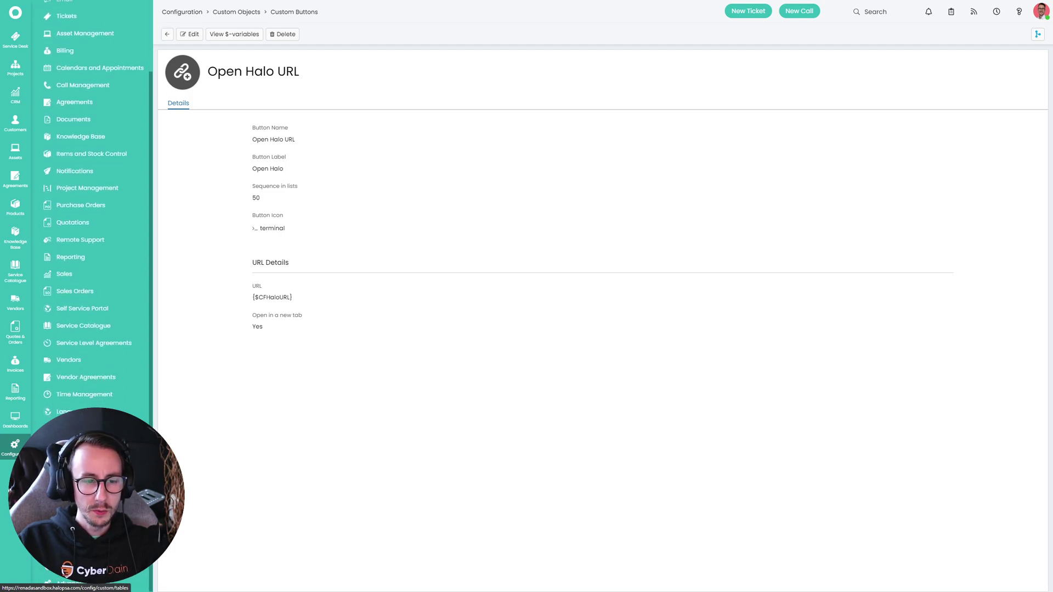
{"action": "left_click", "coordinate": [82, 493]}
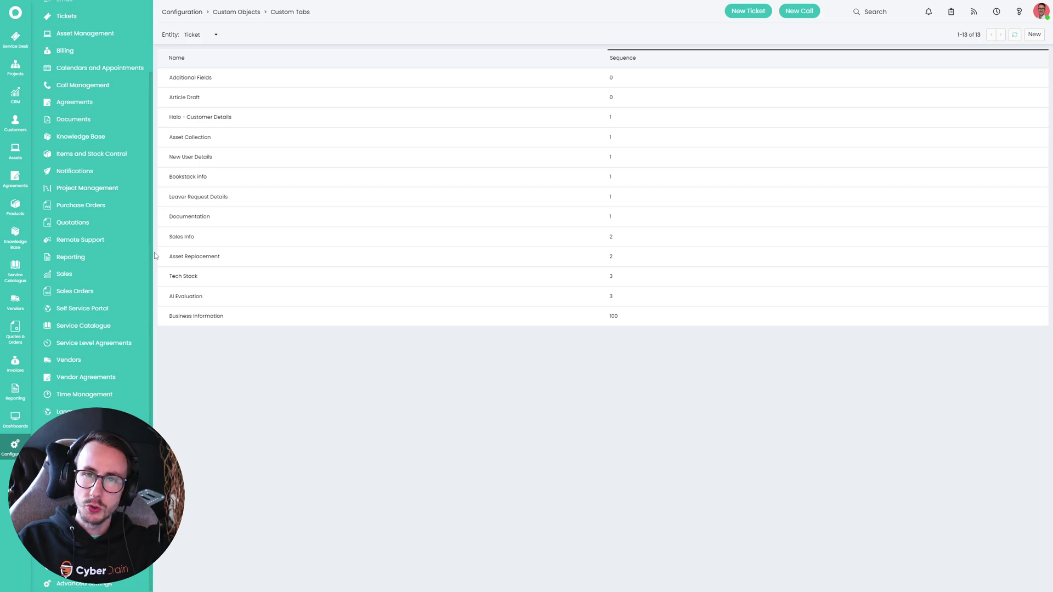